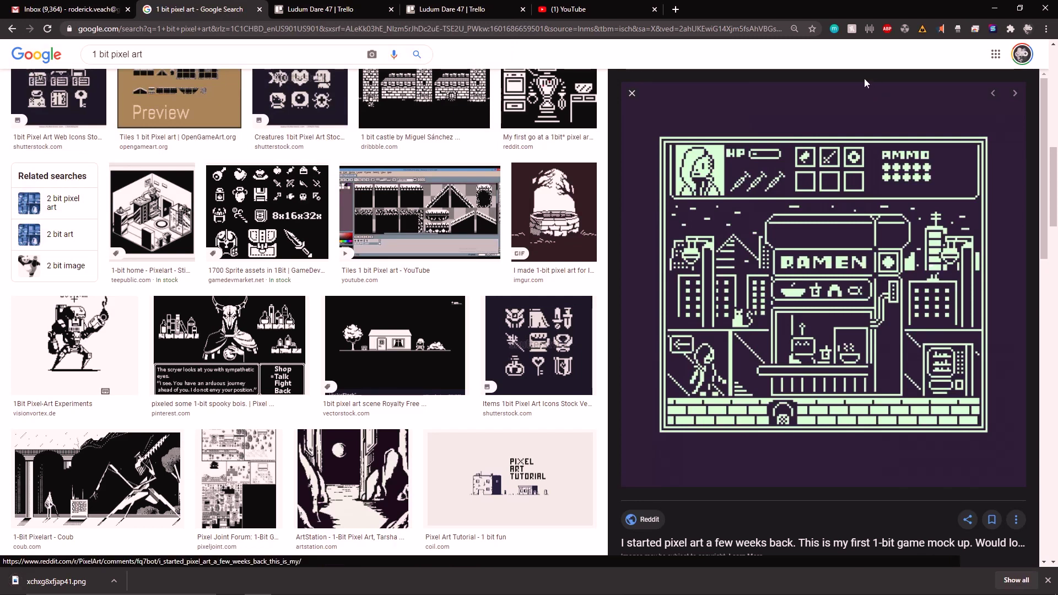
Step: Preview the 1-bit well GIF reference and bring up its image save options
{"action": "left_click", "coordinate": [554, 210]}
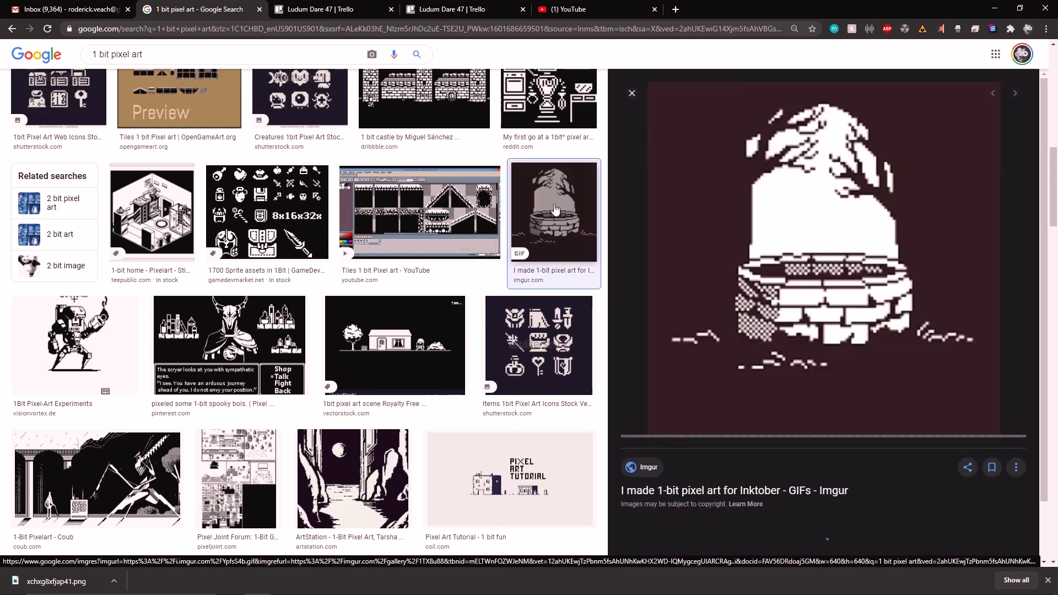
{"action": "right_click", "coordinate": [775, 258]}
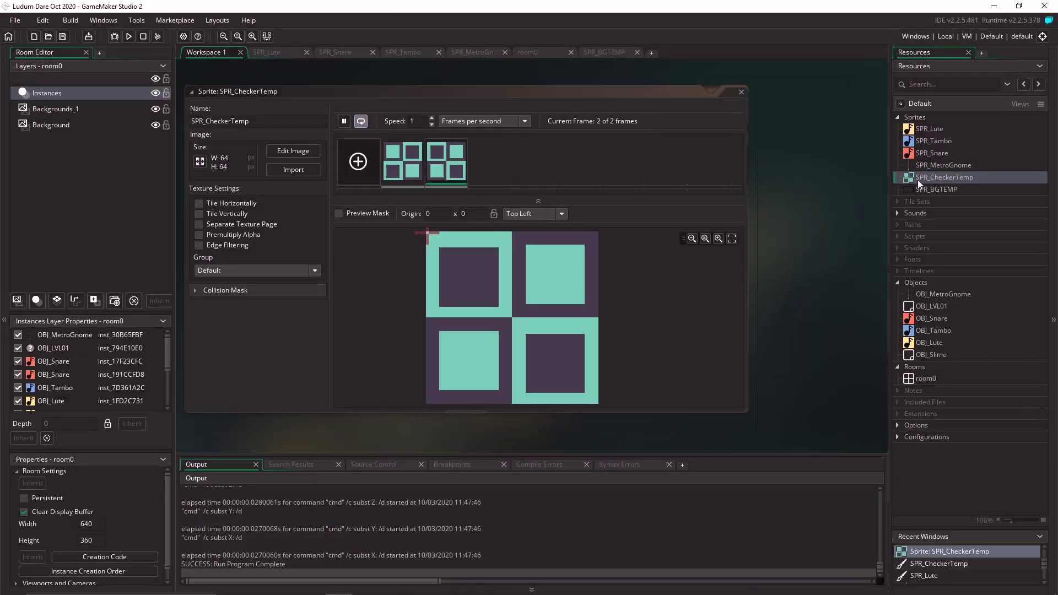
Step: Build and run the project to show the checkerboard note grid and character
{"action": "left_click", "coordinate": [130, 36]}
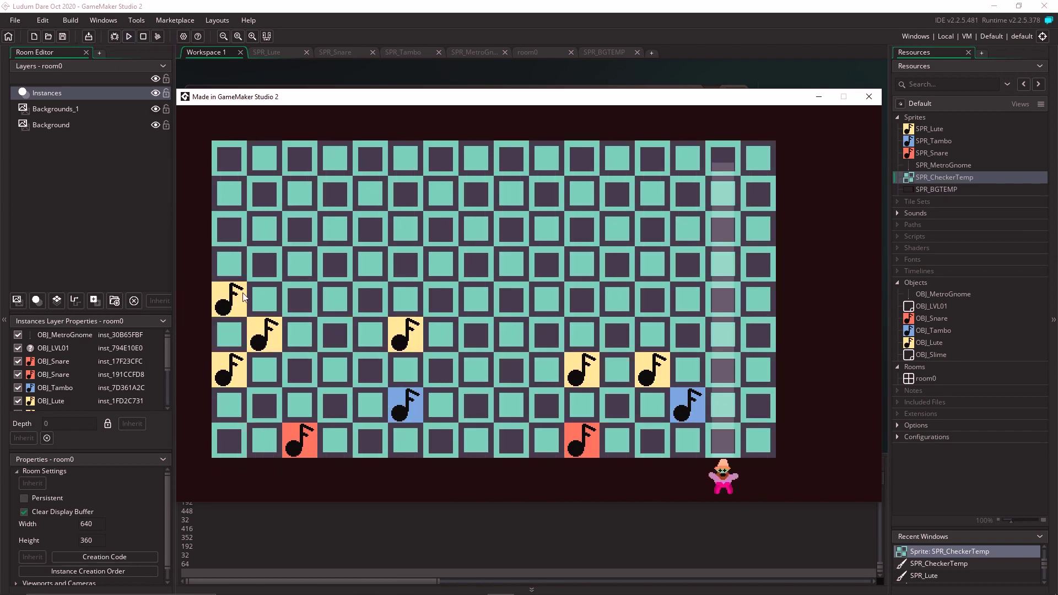
Step: Rearrange the lute notes, shift the red snare one cell left, and relocate the blue tambo
{"action": "left_click", "coordinate": [240, 299]}
{"action": "left_click", "coordinate": [336, 336]}
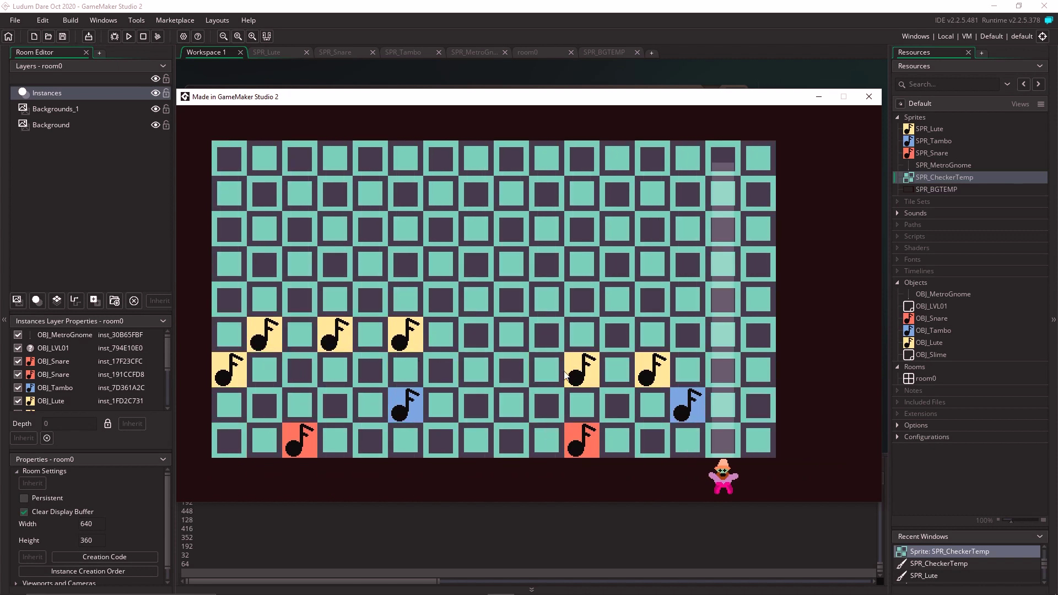
{"action": "left_click_drag", "start_coordinate": [565, 374], "coordinate": [460, 375]}
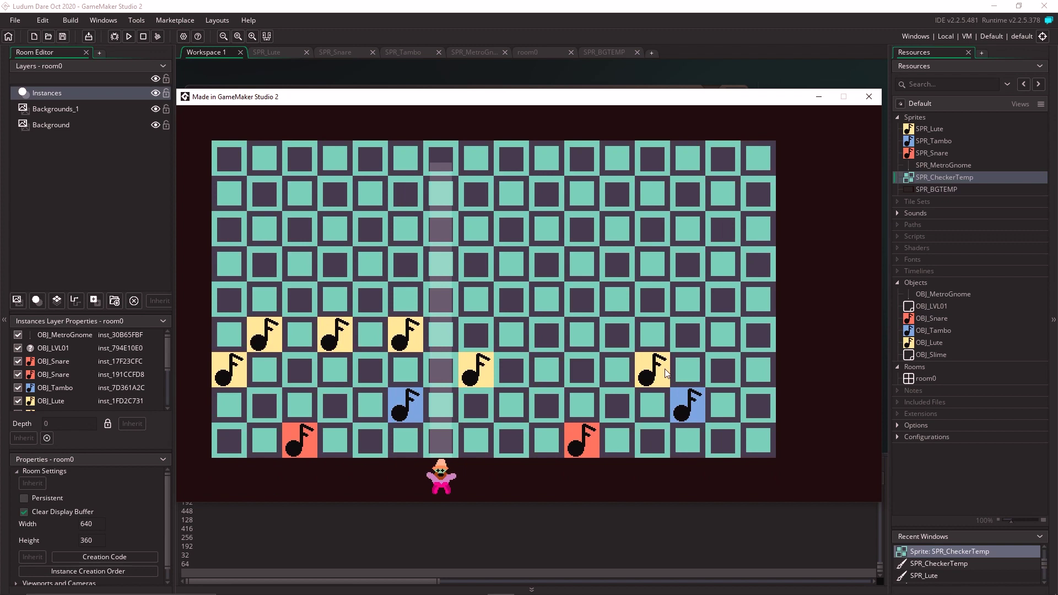
{"action": "left_click_drag", "start_coordinate": [665, 373], "coordinate": [524, 339]}
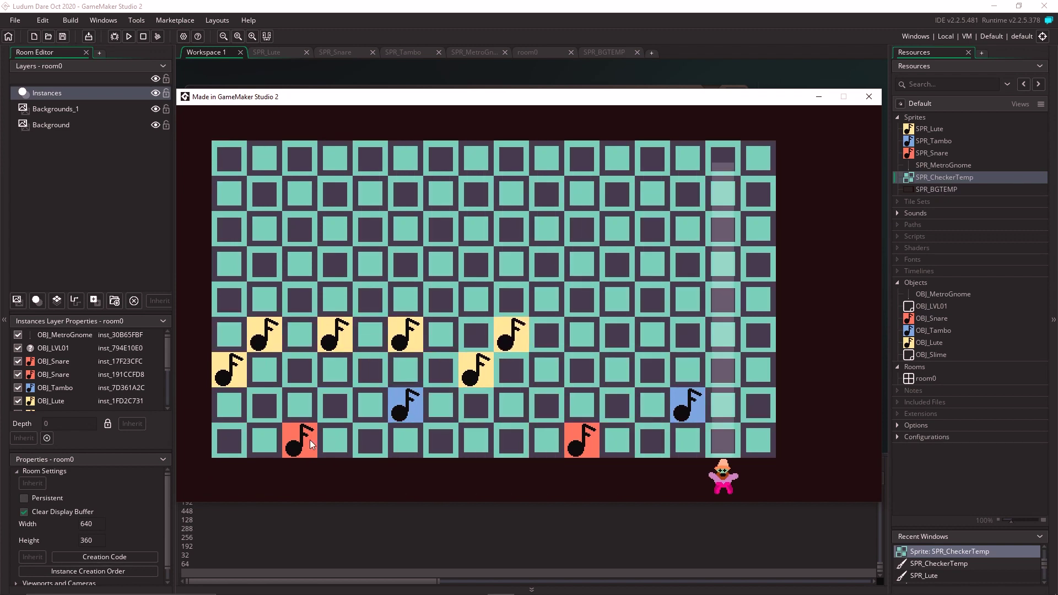
{"action": "left_click_drag", "start_coordinate": [582, 442], "coordinate": [546, 444]}
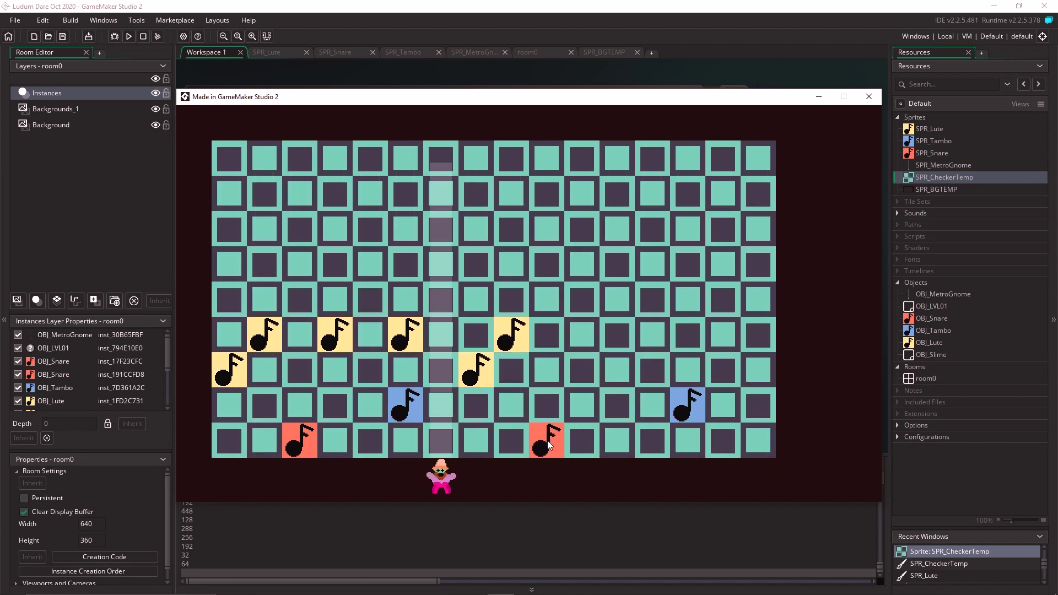
{"action": "left_click_drag", "start_coordinate": [690, 416], "coordinate": [403, 411]}
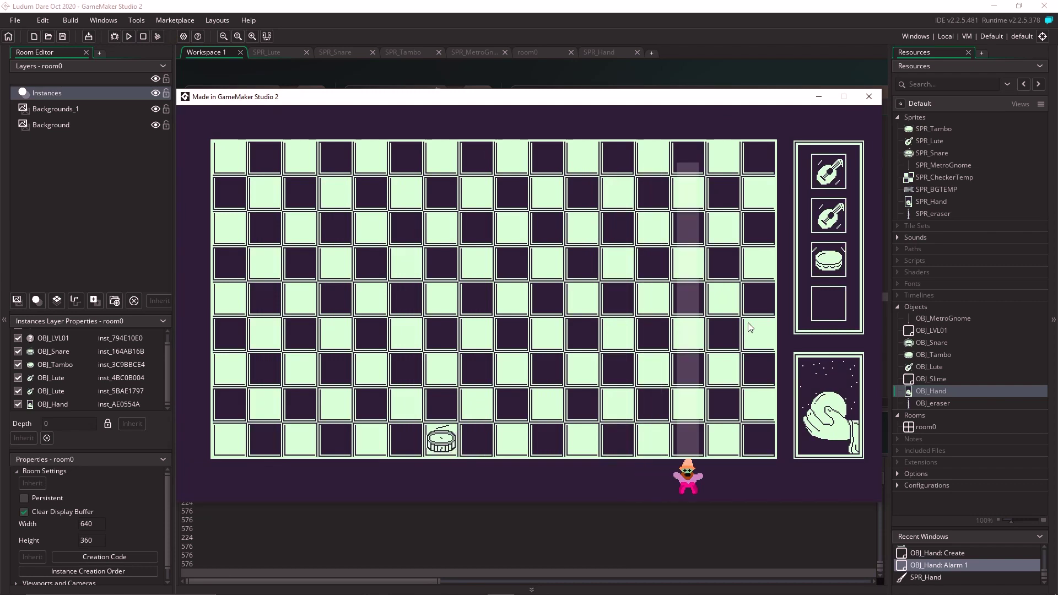
Step: Place the snare drum, four lutes and the last drum from the side slots
{"action": "left_click", "coordinate": [828, 260]}
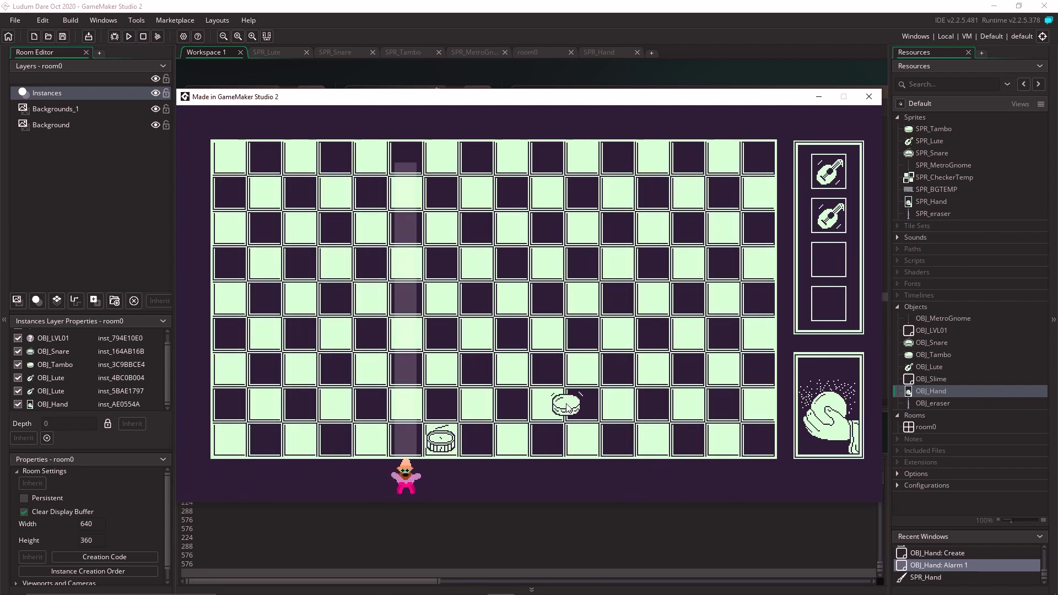
{"action": "left_click", "coordinate": [829, 173]}
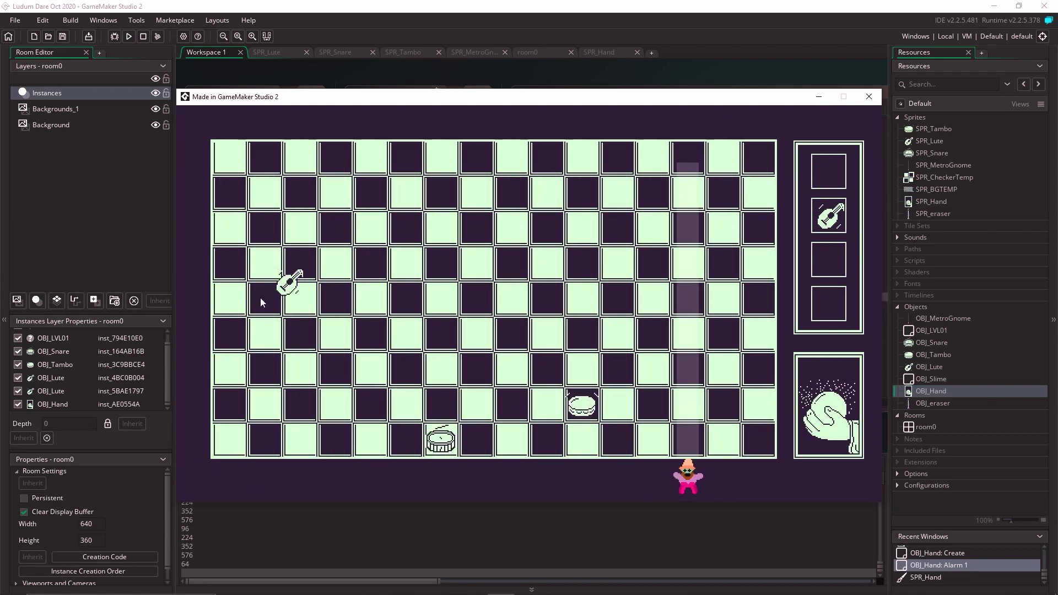
{"action": "left_click_drag", "start_coordinate": [828, 217], "coordinate": [629, 307]}
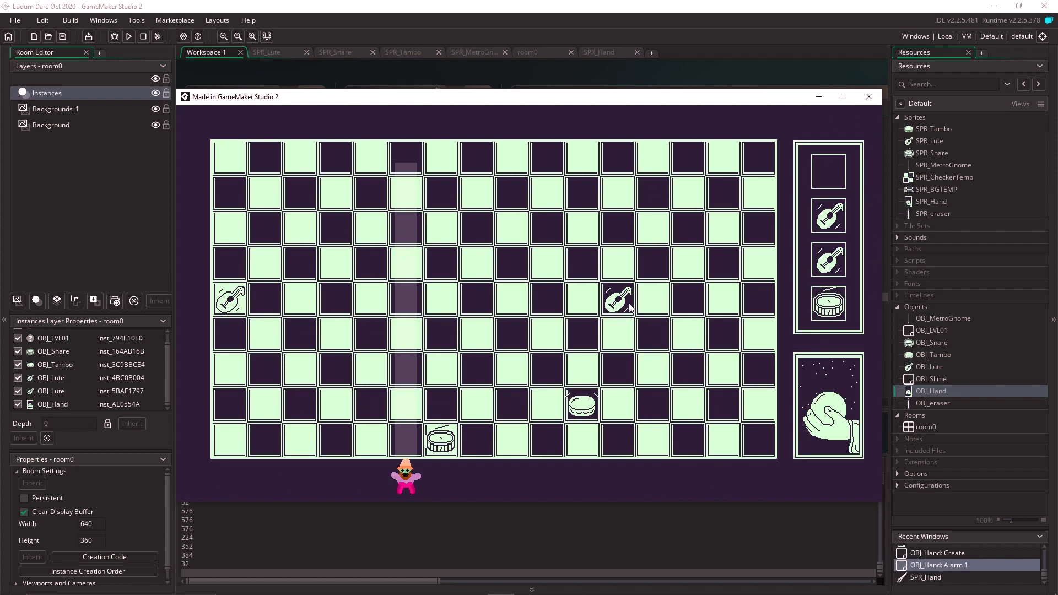
{"action": "left_click", "coordinate": [808, 258]}
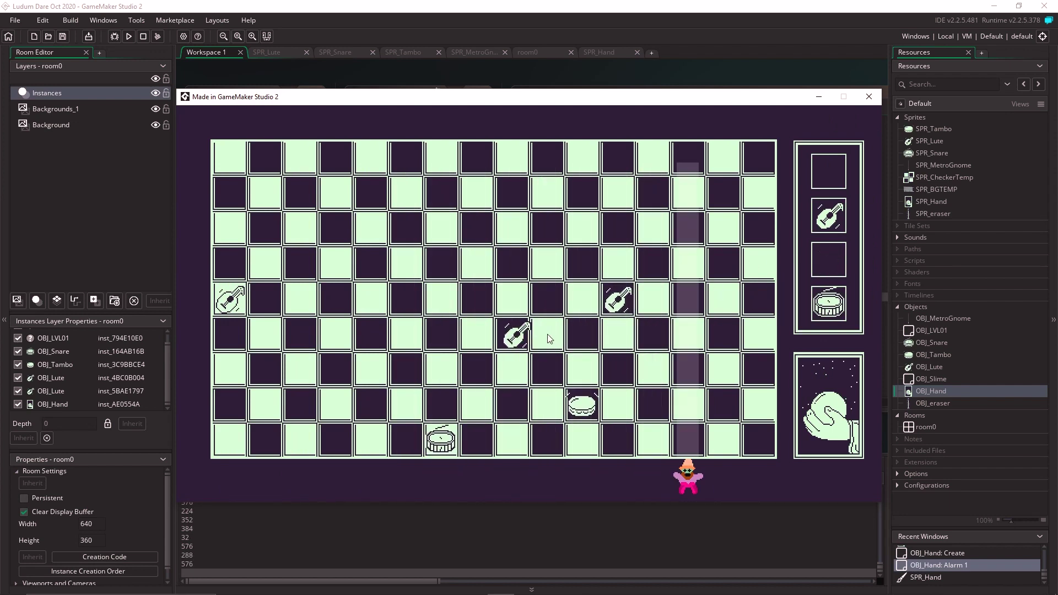
{"action": "left_click_drag", "start_coordinate": [844, 225], "coordinate": [698, 306]}
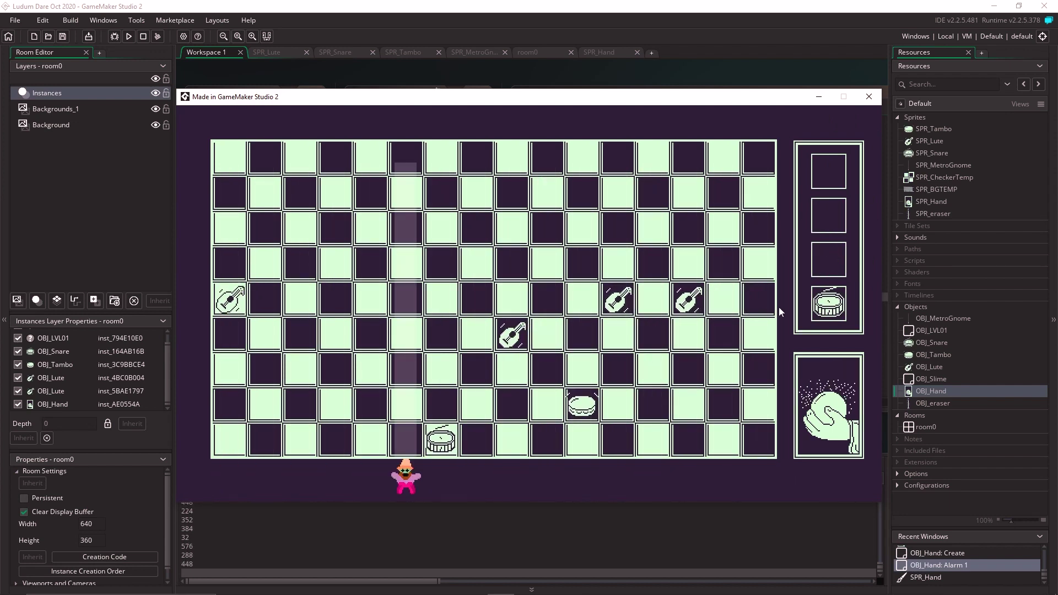
{"action": "left_click_drag", "start_coordinate": [828, 304], "coordinate": [647, 378]}
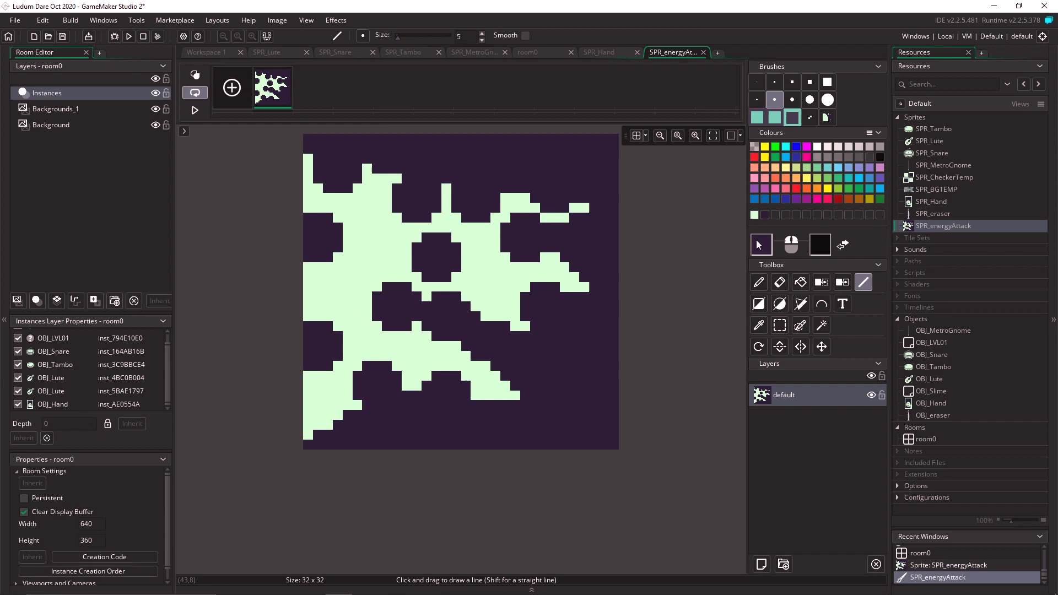
Step: Erase the lower-right dark pixels of SPR_energyAttack with the Eraser
{"action": "left_click_drag", "start_coordinate": [584, 365], "coordinate": [399, 423]}
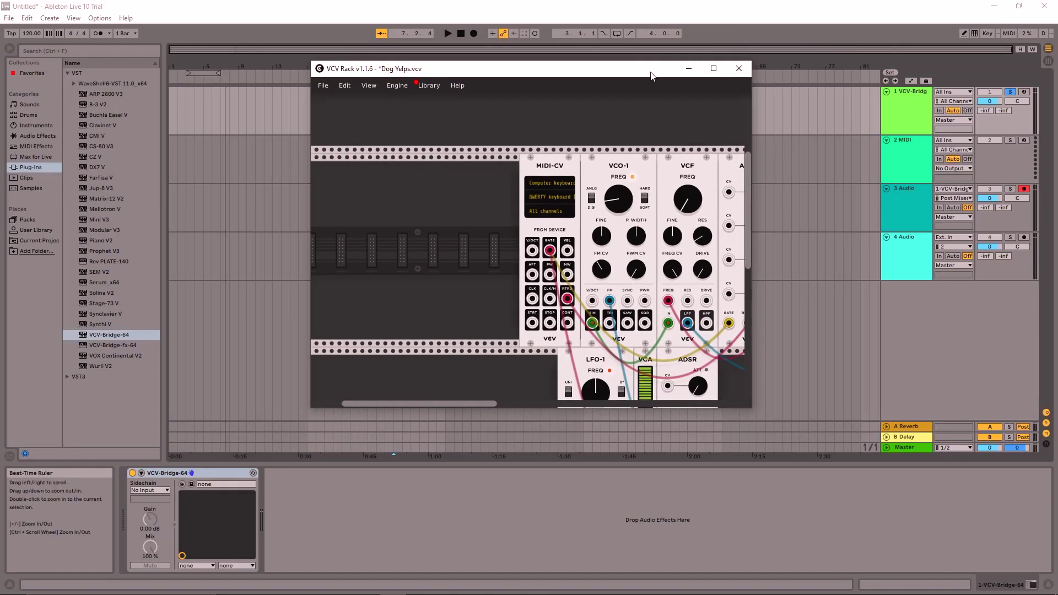
Step: Move VCV Rack aside and start arrangement recording on track 3
{"action": "left_click_drag", "start_coordinate": [983, 8], "coordinate": [951, 59]}
{"action": "left_click", "coordinate": [393, 82]}
{"action": "left_click", "coordinate": [473, 34]}
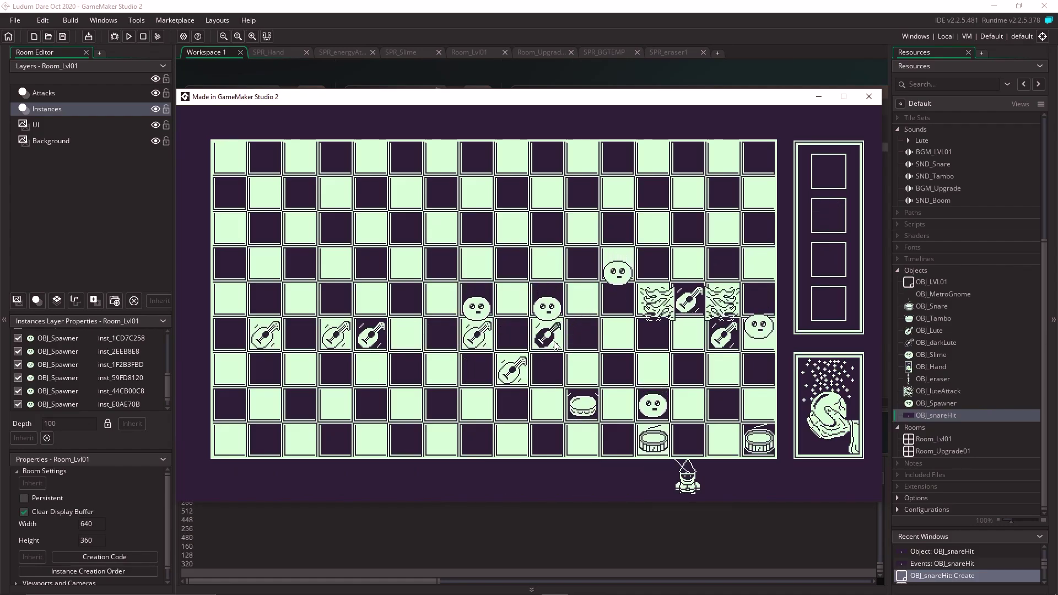
Step: Move the gnome along the bottom row and trigger a lute attack on the slimes
{"action": "key", "text": "Right"}
{"action": "key", "text": "Right"}
{"action": "key", "text": "space"}
{"action": "key", "text": "Left"}
{"action": "key", "text": "Left"}
{"action": "key", "text": "Left"}
{"action": "key", "text": "Right"}
{"action": "key", "text": "Right"}
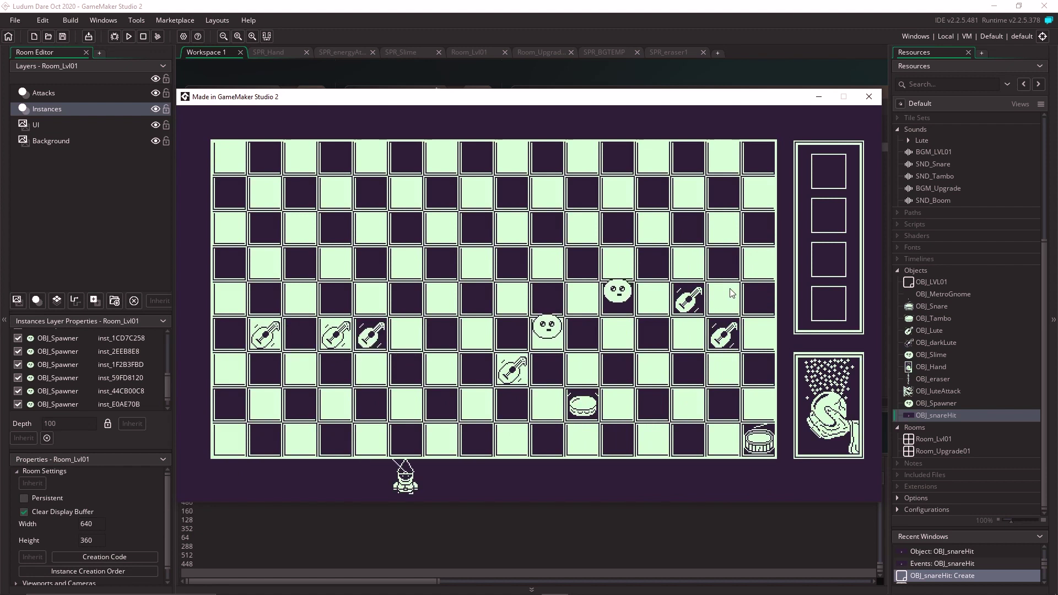
{"action": "key", "text": "Right"}
{"action": "key", "text": "Right"}
{"action": "key", "text": "Right"}
{"action": "key", "text": "Right"}
{"action": "key", "text": "Right"}
{"action": "key", "text": "Right"}
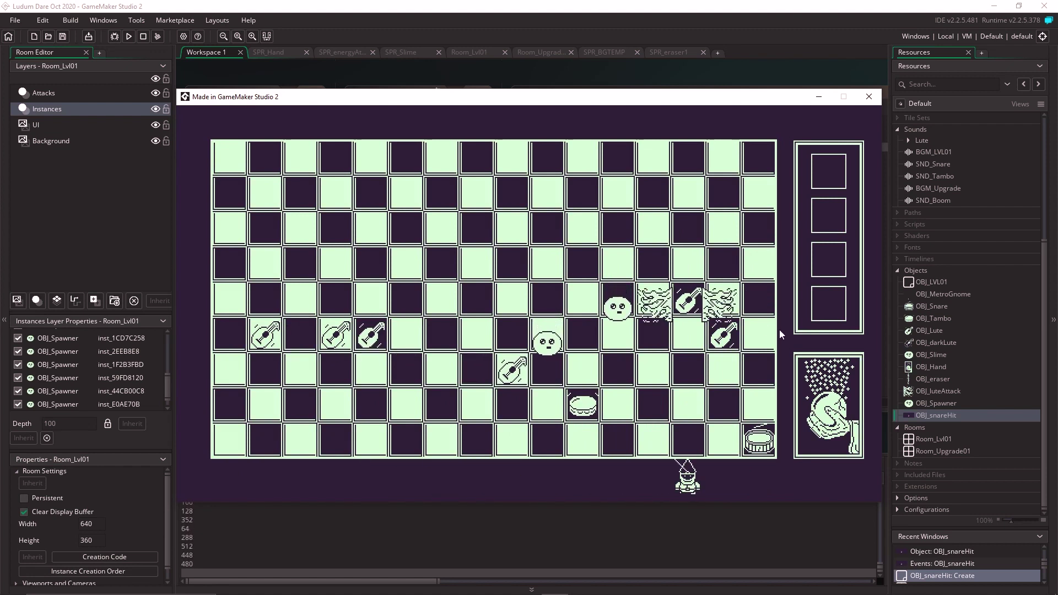
{"action": "key", "text": "Right"}
{"action": "key", "text": "Right"}
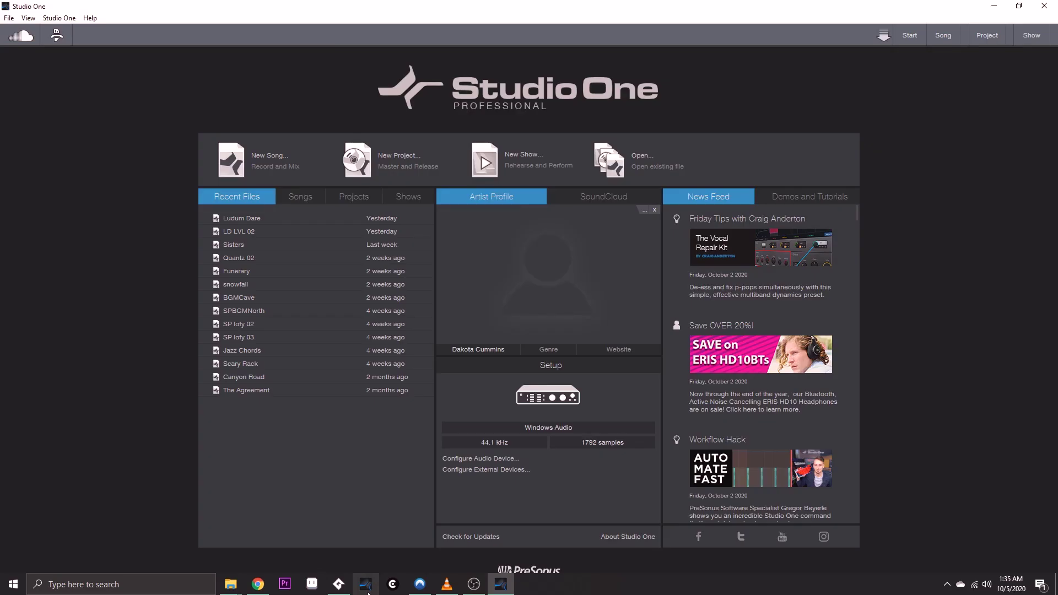
Step: Create the song LD LVL 03 and add a Mini V3 instrument track
{"action": "left_click", "coordinate": [252, 157]}
{"action": "type", "text": "LD LVL 03"}
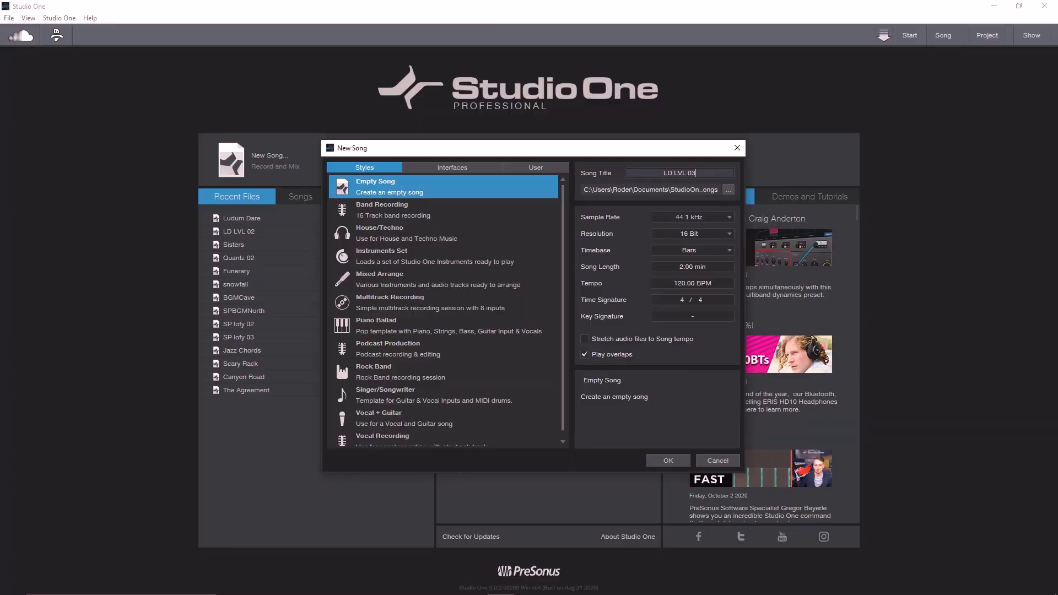
{"action": "key", "text": "Return"}
{"action": "scroll", "coordinate": [910, 336], "scroll_direction": "down", "scroll_amount": 1}
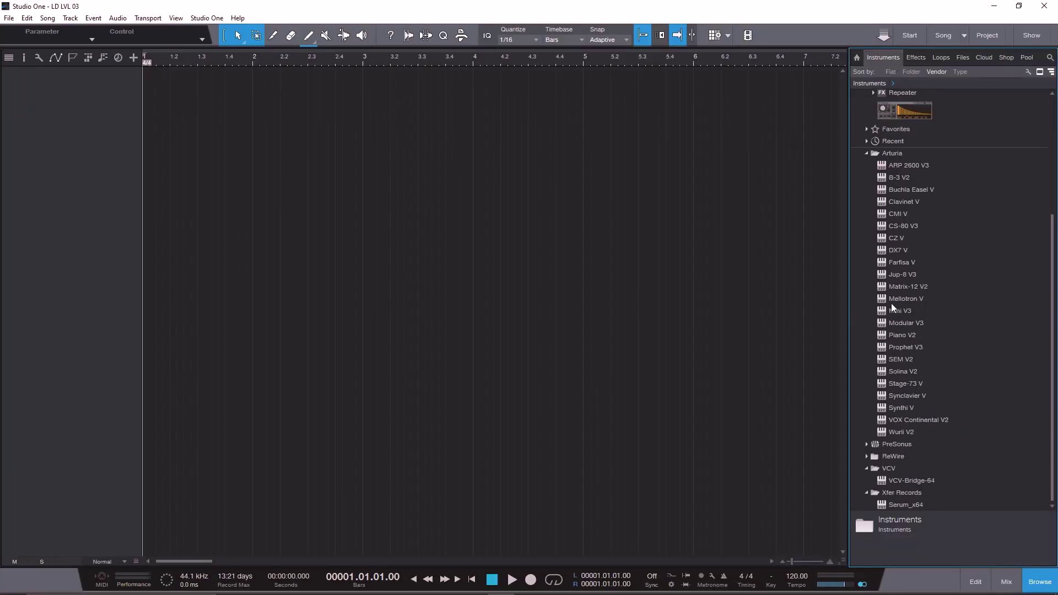
{"action": "left_click_drag", "start_coordinate": [158, 214], "coordinate": [159, 215]}
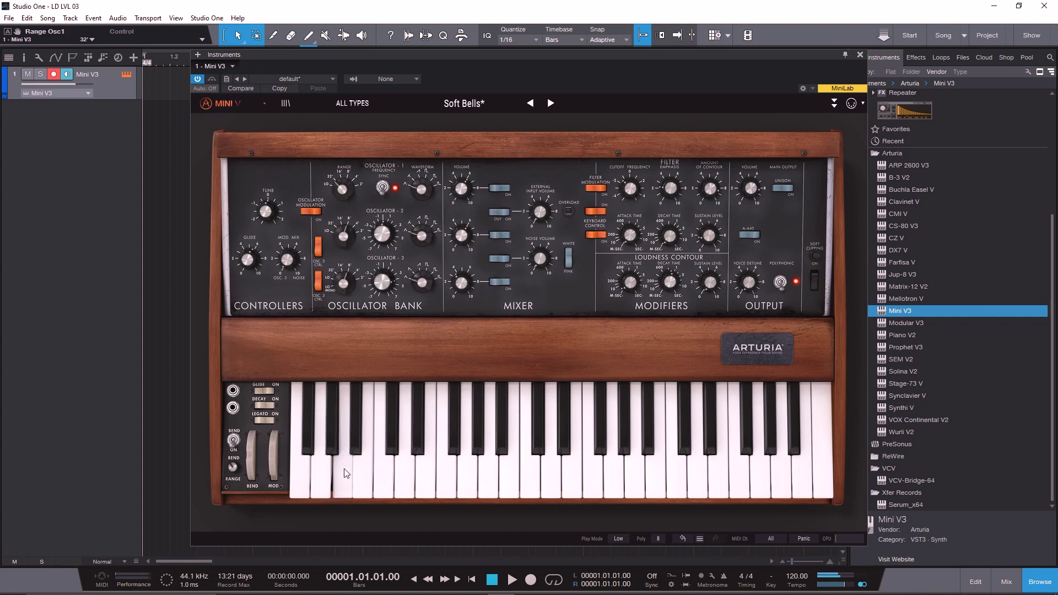
{"action": "left_click", "coordinate": [126, 74]}
Step: Draw a part with a long A1 note, duplicated and repeated across twelve bars
{"action": "left_click_drag", "start_coordinate": [145, 83], "coordinate": [583, 83]}
{"action": "double_click", "coordinate": [331, 83]}
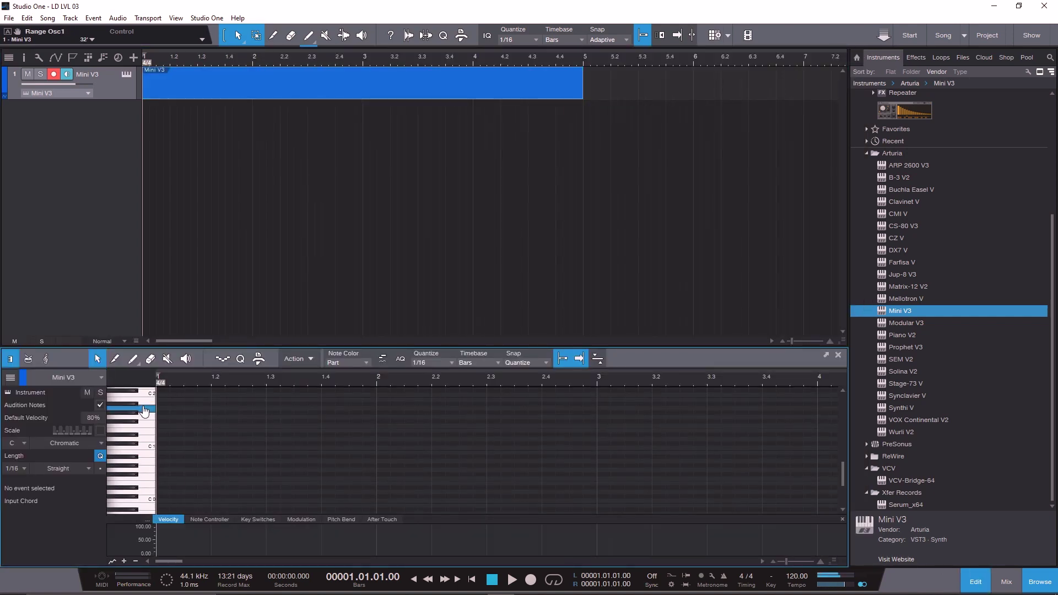
{"action": "double_click", "coordinate": [170, 409]}
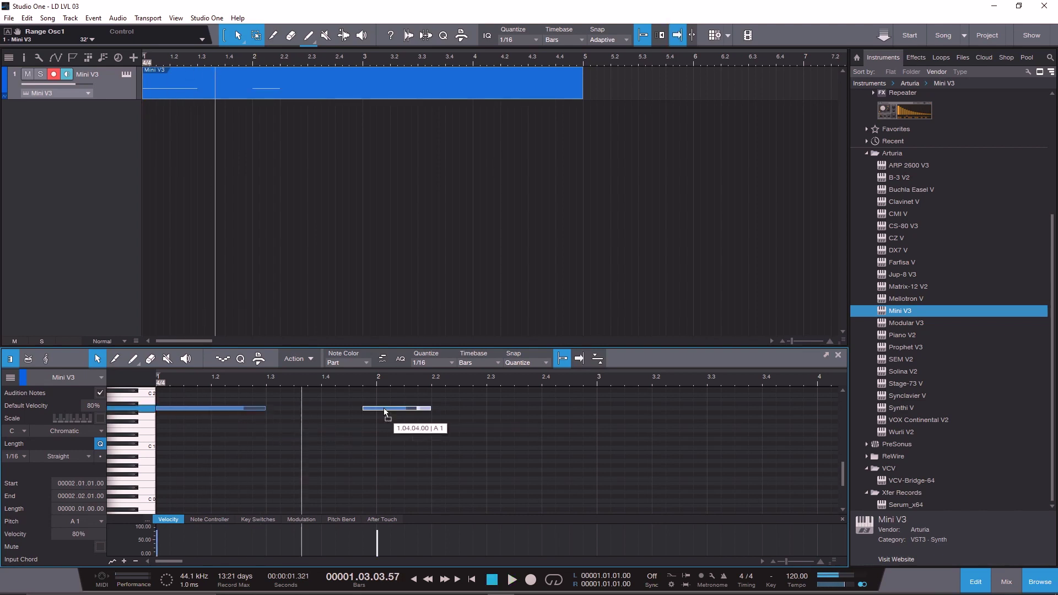
{"action": "left_click_drag", "start_coordinate": [385, 412], "coordinate": [179, 399]}
{"action": "key", "text": "space"}
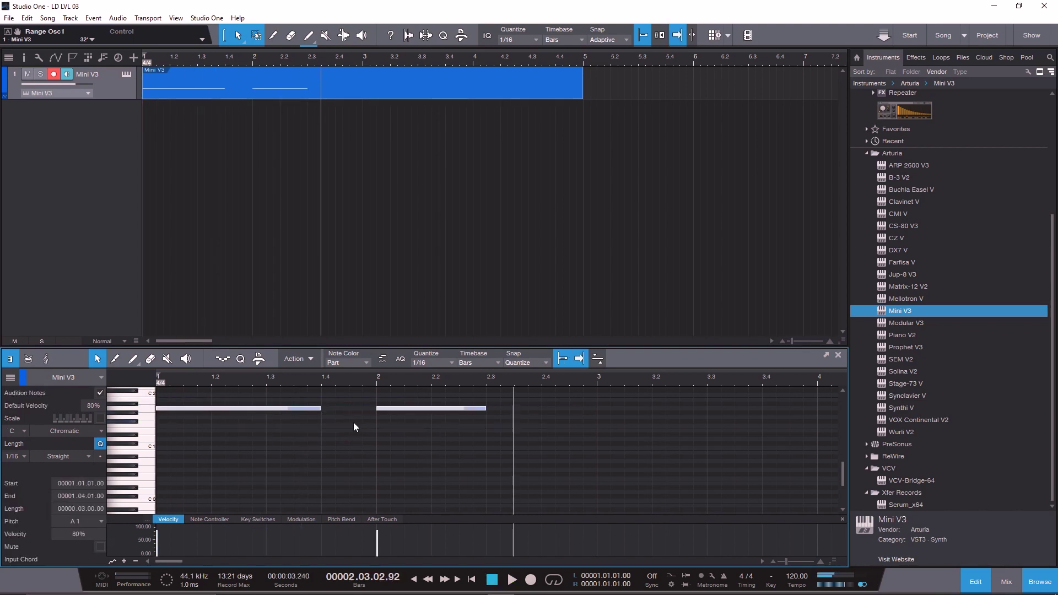
{"action": "key", "text": "d"}
{"action": "key", "text": "d"}
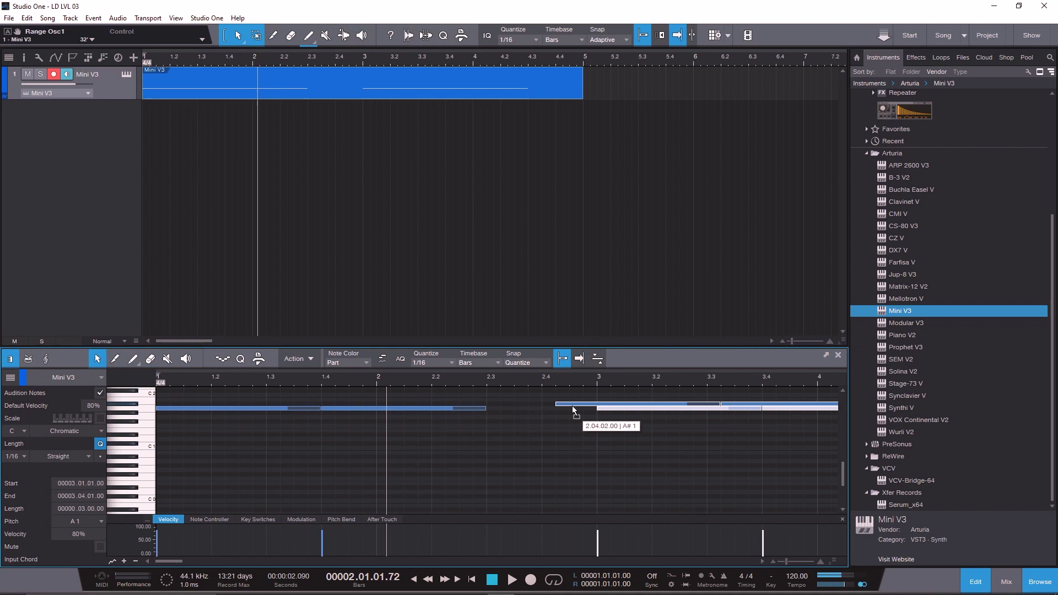
{"action": "left_click_drag", "start_coordinate": [583, 92], "coordinate": [461, 92]}
{"action": "key", "text": "d"}
{"action": "key", "text": "d"}
{"action": "key", "text": "d"}
{"action": "key", "text": "space"}
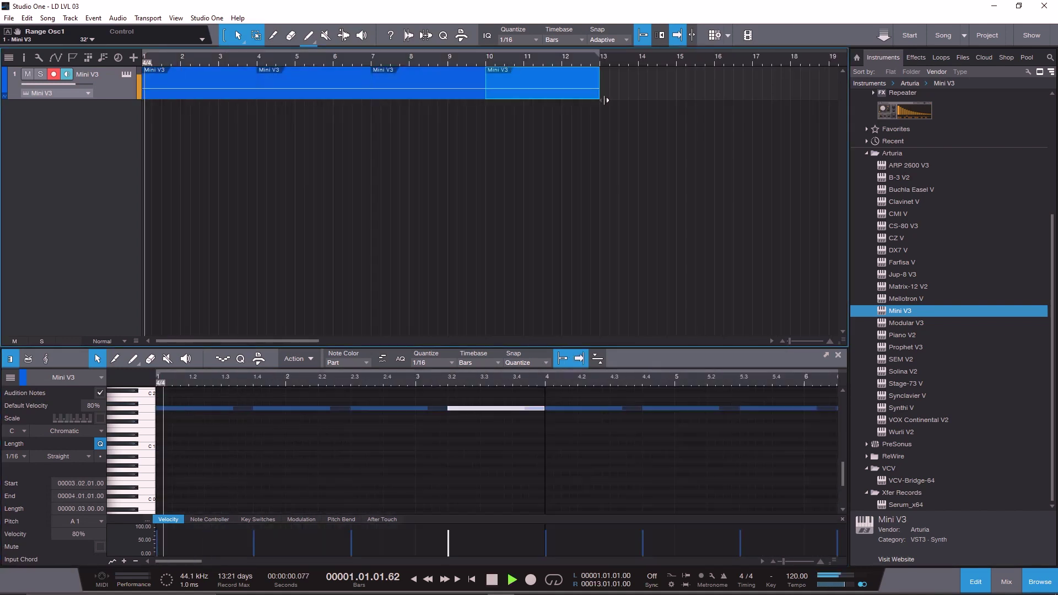
Step: Add a Mellotron V track with the Mello Motion preset and loop bars 1–13
{"action": "double_click", "coordinate": [899, 299]}
{"action": "left_click", "coordinate": [510, 102]}
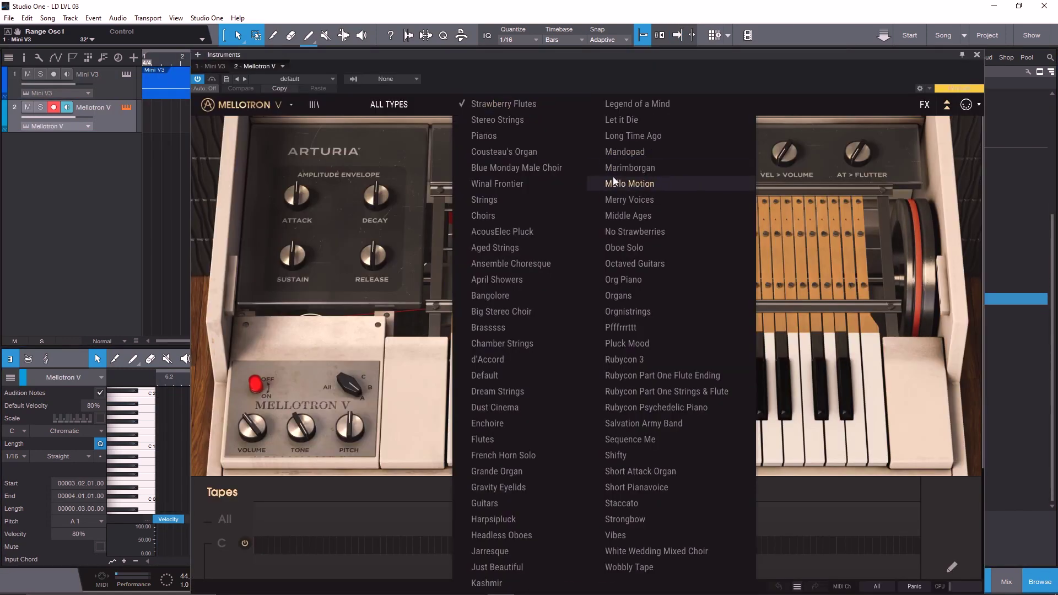
{"action": "left_click", "coordinate": [679, 243]}
{"action": "left_click", "coordinate": [553, 580]}
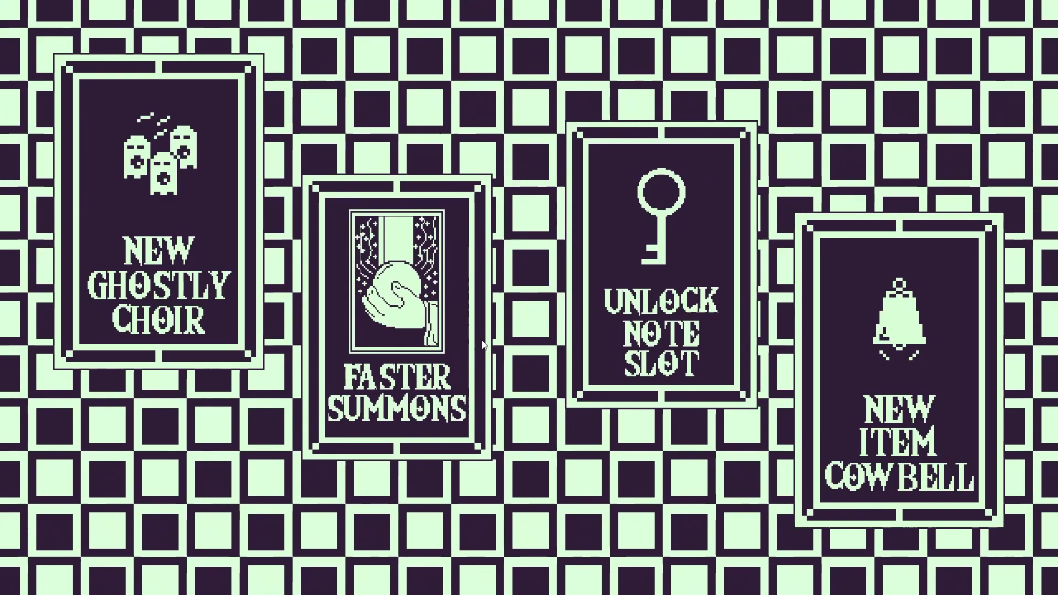
Step: Pick the New Ghostly Choir card on the upgrade screen
{"action": "left_click", "coordinate": [131, 258]}
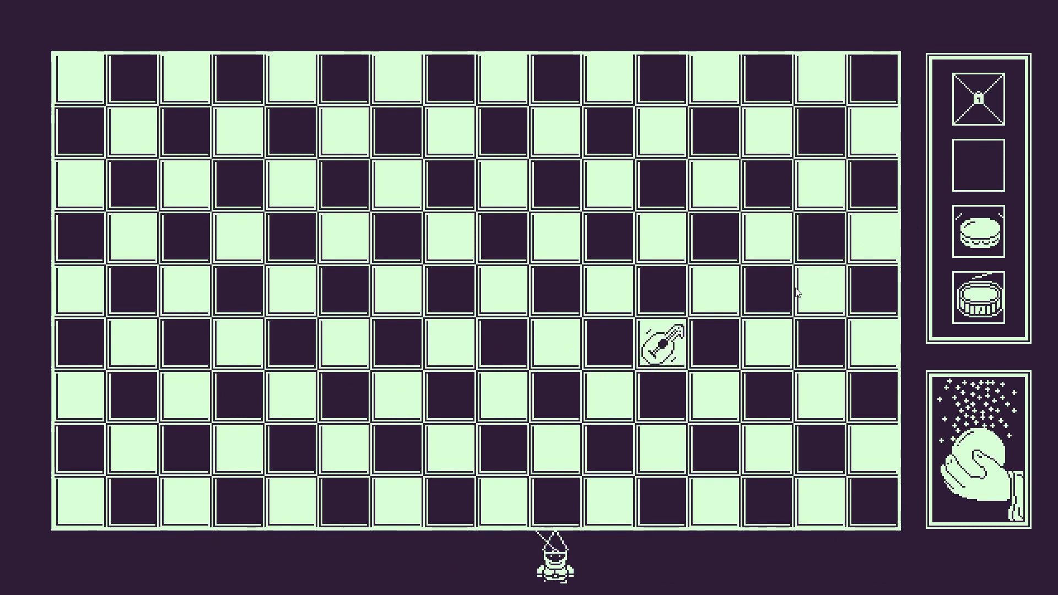
Step: Place the snare drum on the bottom row, then move right along the row
{"action": "key", "text": "Right"}
{"action": "key", "text": "Right"}
{"action": "key", "text": "space"}
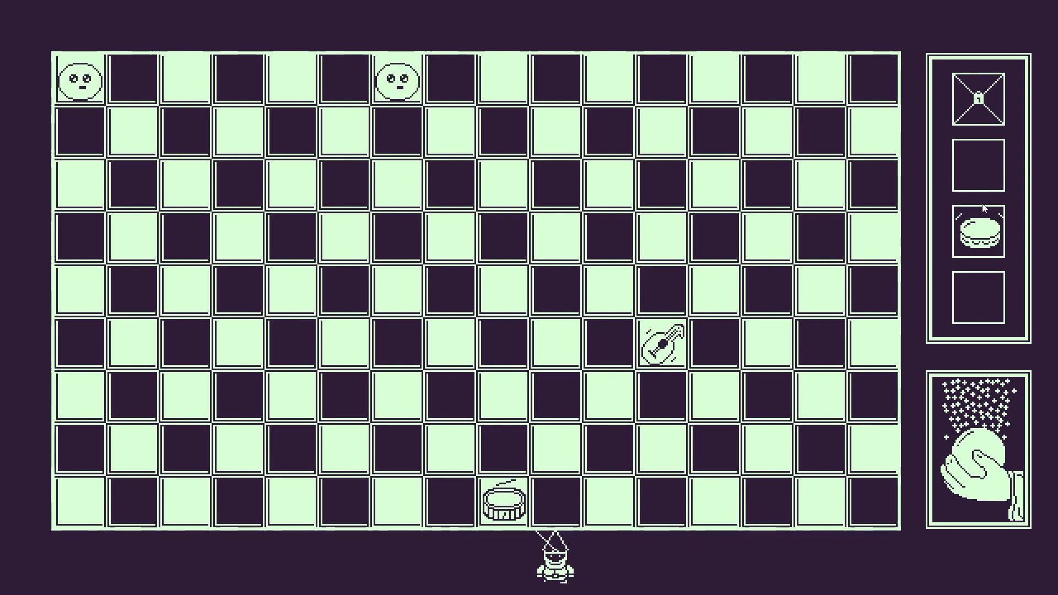
{"action": "key", "text": "Right"}
{"action": "key", "text": "Right"}
{"action": "key", "text": "Right"}
{"action": "key", "text": "Right"}
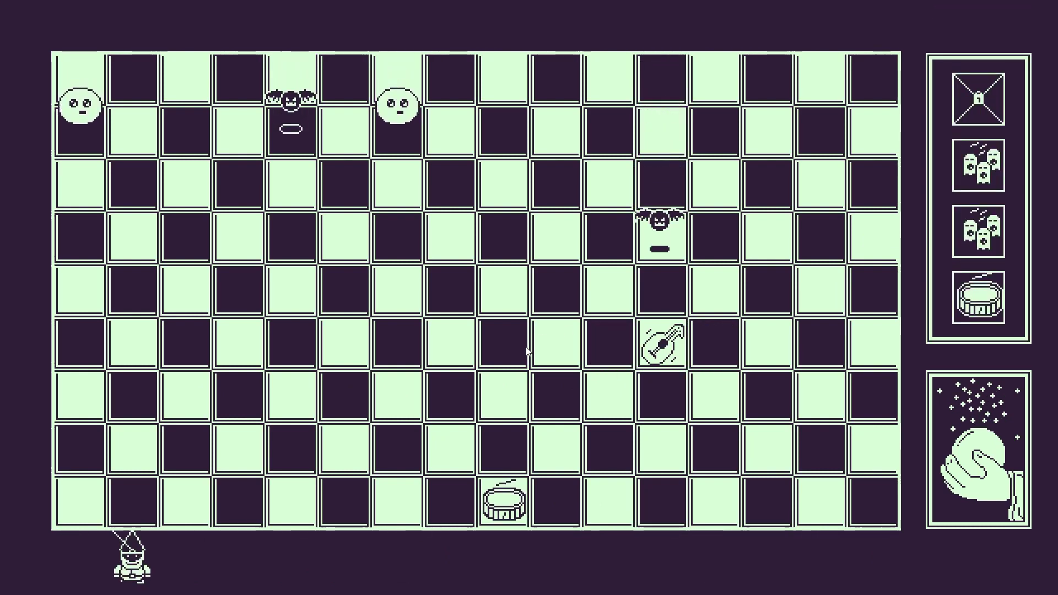
{"action": "key", "text": "Right"}
{"action": "key", "text": "Right"}
{"action": "key", "text": "Right"}
{"action": "key", "text": "Right"}
{"action": "key", "text": "Right"}
{"action": "key", "text": "Right"}
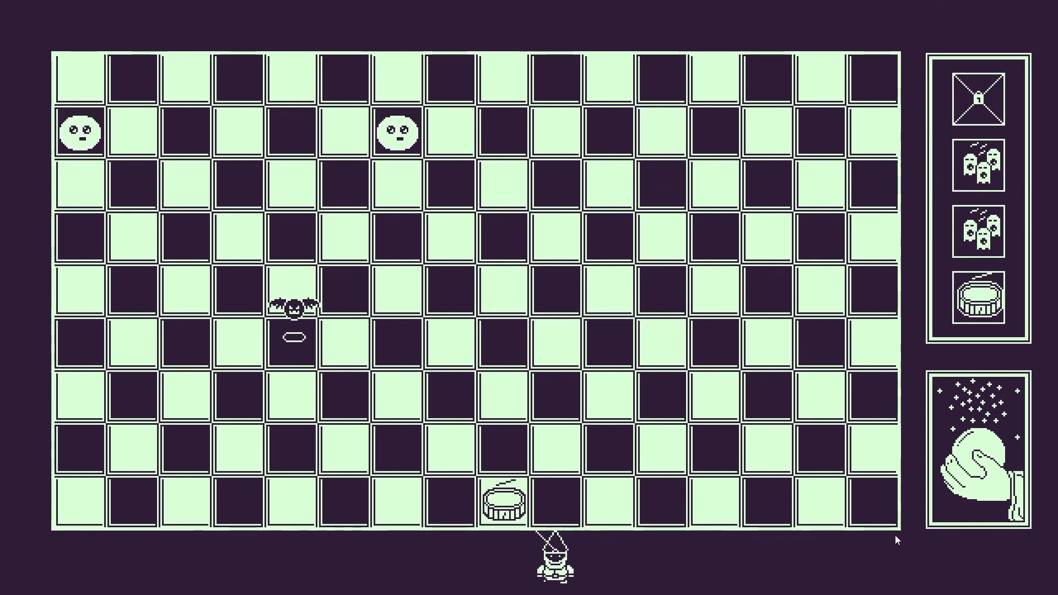
Step: Place two ghostly choir notes on the board
{"action": "key", "text": "Right"}
{"action": "key", "text": "Right"}
{"action": "key", "text": "space"}
{"action": "key", "text": "Right"}
{"action": "key", "text": "Right"}
{"action": "key", "text": "Right"}
{"action": "key", "text": "Right"}
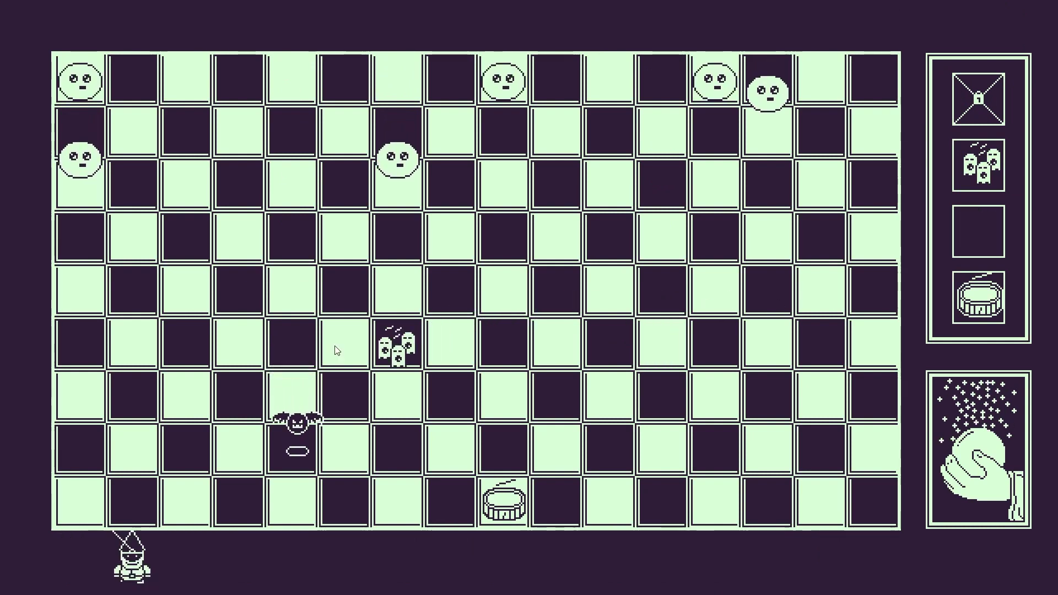
{"action": "key", "text": "Right"}
{"action": "key", "text": "Right"}
{"action": "key", "text": "Right"}
{"action": "key", "text": "Right"}
{"action": "key", "text": "Right"}
{"action": "key", "text": "Right"}
{"action": "key", "text": "Right"}
{"action": "key", "text": "Right"}
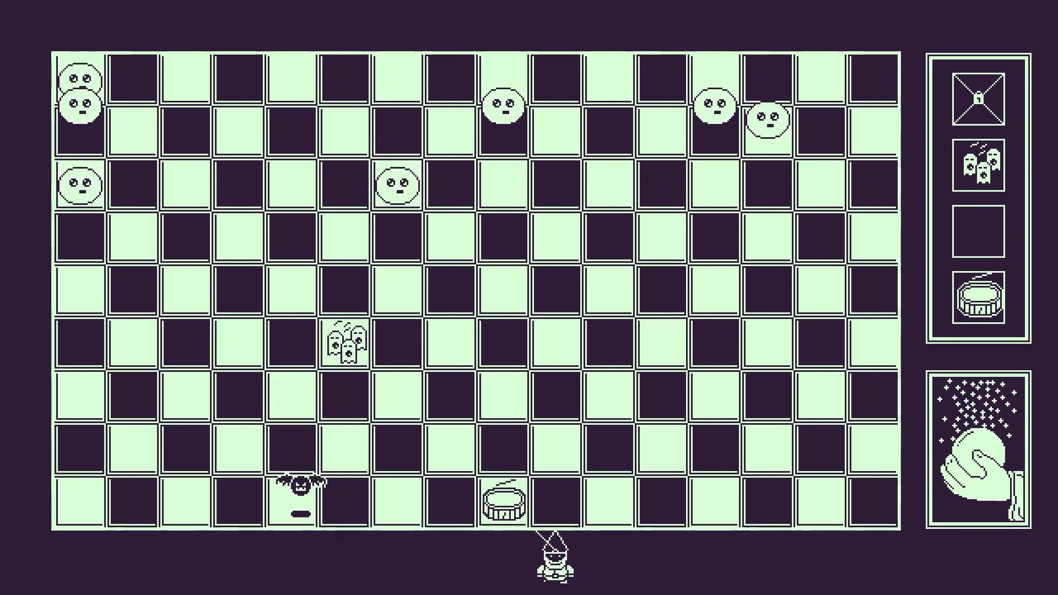
{"action": "key", "text": "Right"}
{"action": "key", "text": "Right"}
{"action": "key", "text": "Right"}
{"action": "key", "text": "Right"}
{"action": "key", "text": "Right"}
{"action": "key", "text": "Right"}
{"action": "key", "text": "Right"}
{"action": "key", "text": "Right"}
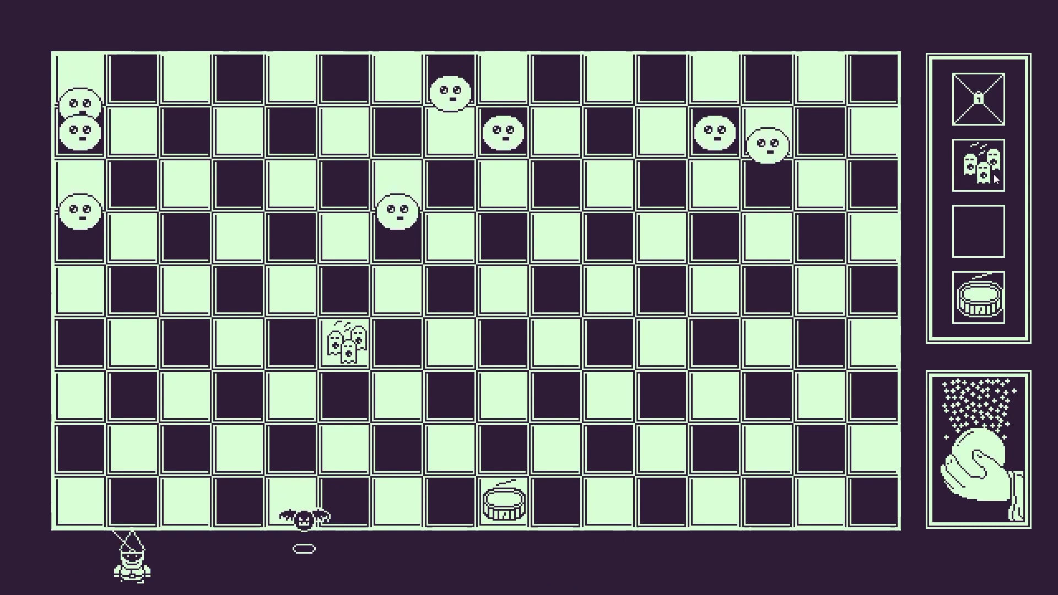
{"action": "key", "text": "Right"}
{"action": "key", "text": "Right"}
{"action": "key", "text": "space"}
{"action": "key", "text": "Right"}
{"action": "key", "text": "Right"}
{"action": "key", "text": "Right"}
{"action": "key", "text": "Right"}
{"action": "key", "text": "Right"}
{"action": "key", "text": "Right"}
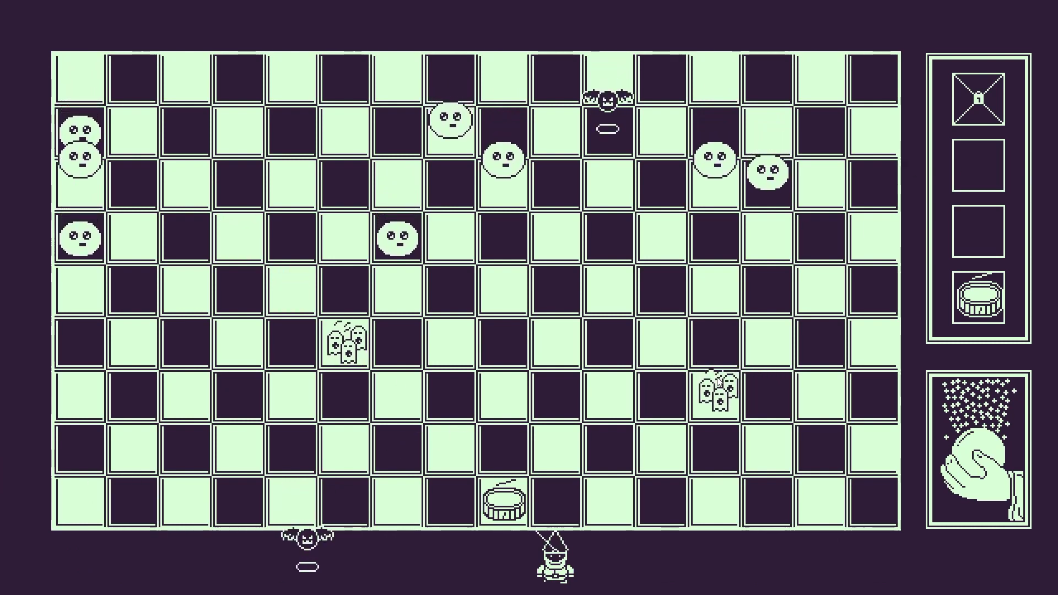
{"action": "key", "text": "Right"}
{"action": "key", "text": "Right"}
Step: Place the tambourine, then a lute near the board centre
{"action": "key", "text": "Right"}
{"action": "key", "text": "Right"}
{"action": "key", "text": "Right"}
{"action": "key", "text": "Right"}
{"action": "key", "text": "Right"}
{"action": "key", "text": "Right"}
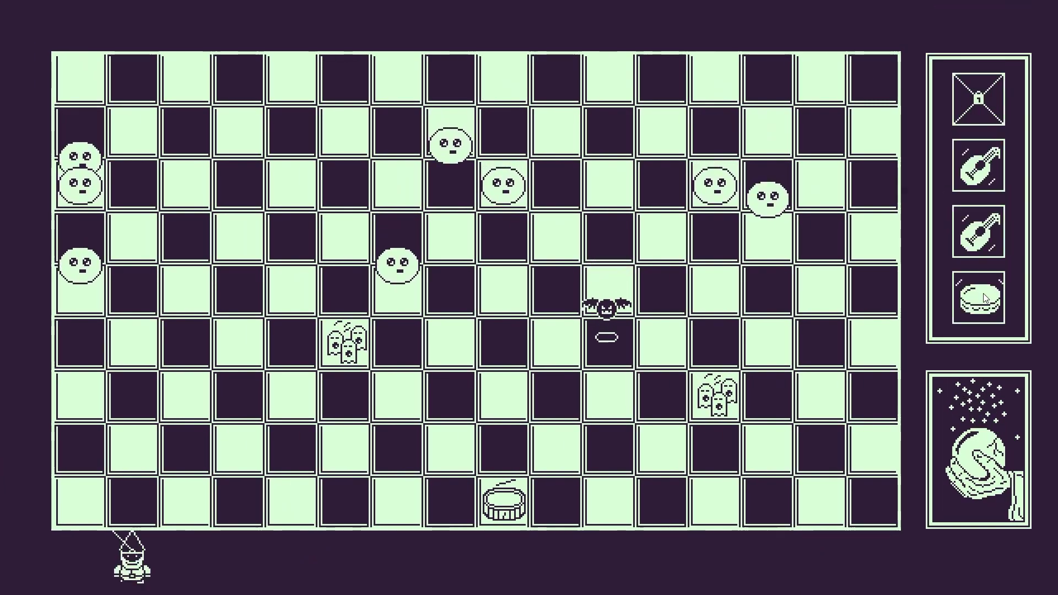
{"action": "key", "text": "Right"}
{"action": "key", "text": "Right"}
{"action": "key", "text": "space"}
{"action": "key", "text": "Right"}
{"action": "key", "text": "Right"}
{"action": "key", "text": "Right"}
{"action": "key", "text": "Right"}
{"action": "key", "text": "Right"}
{"action": "key", "text": "Right"}
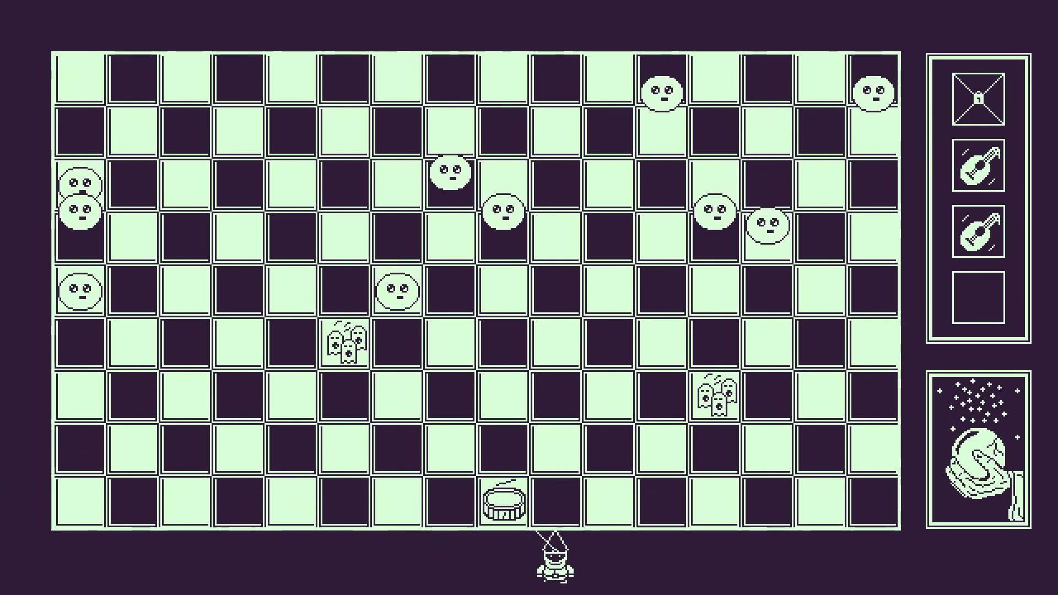
{"action": "key", "text": "Right"}
{"action": "key", "text": "Right"}
{"action": "key", "text": "Right"}
{"action": "key", "text": "Right"}
{"action": "key", "text": "space"}
{"action": "key", "text": "Right"}
{"action": "key", "text": "Right"}
{"action": "key", "text": "Right"}
{"action": "key", "text": "Right"}
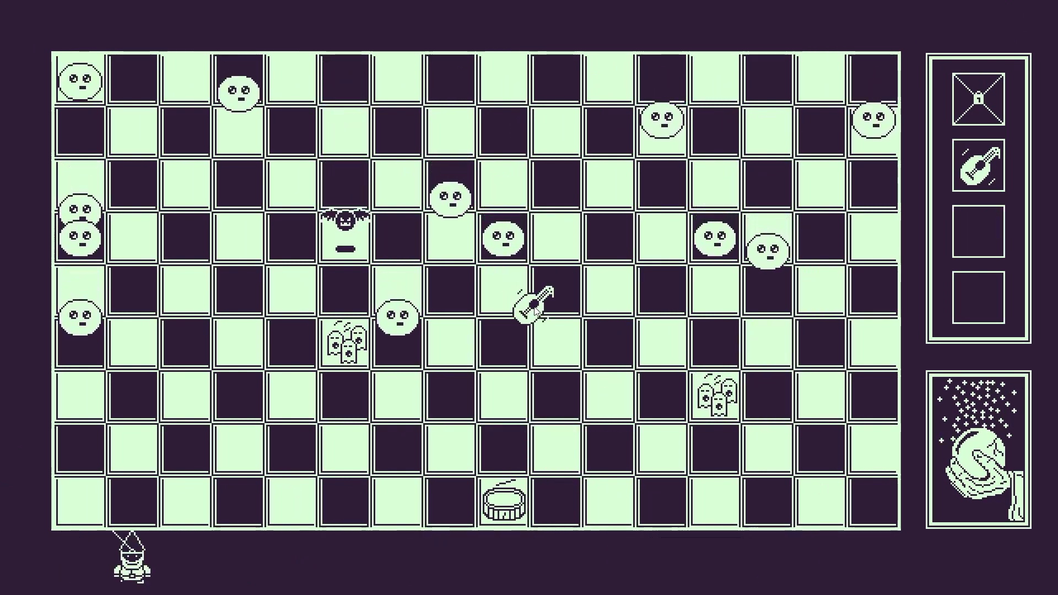
{"action": "key", "text": "Right"}
{"action": "key", "text": "Right"}
{"action": "key", "text": "Right"}
{"action": "key", "text": "Right"}
{"action": "key", "text": "Right"}
{"action": "key", "text": "Right"}
{"action": "key", "text": "Right"}
{"action": "key", "text": "Right"}
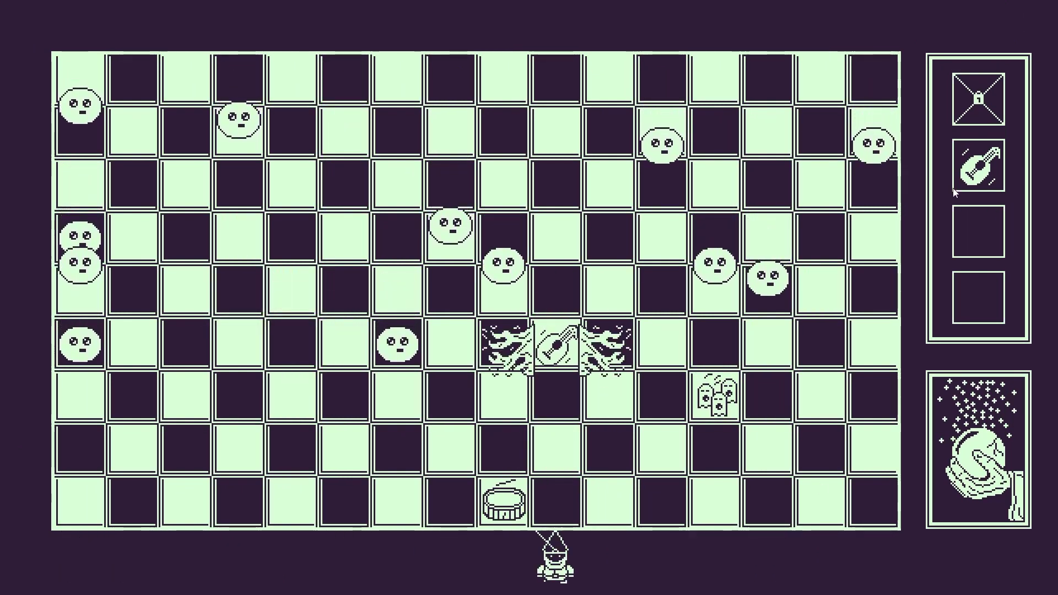
{"action": "key", "text": "Right"}
{"action": "key", "text": "Right"}
Step: Place several more lutes across the grid, including one on the left side
{"action": "key", "text": "Right"}
{"action": "key", "text": "Right"}
{"action": "key", "text": "Right"}
{"action": "key", "text": "Right"}
{"action": "key", "text": "space"}
{"action": "key", "text": "Right"}
{"action": "key", "text": "Right"}
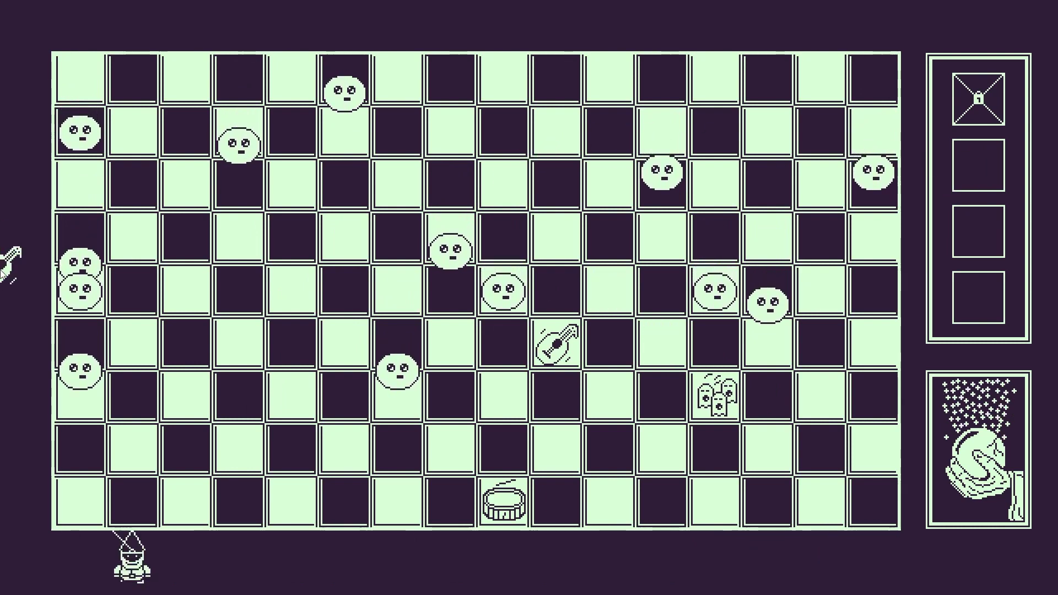
{"action": "key", "text": "Right"}
{"action": "key", "text": "Right"}
{"action": "key", "text": "Right"}
{"action": "key", "text": "Right"}
{"action": "key", "text": "Right"}
{"action": "key", "text": "Right"}
{"action": "key", "text": "Right"}
{"action": "key", "text": "Right"}
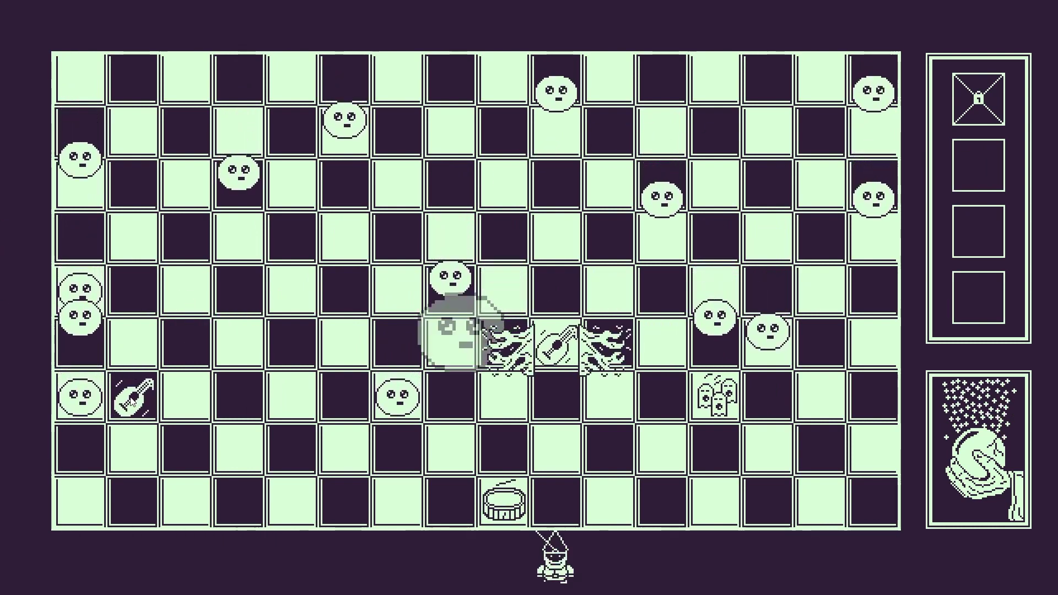
{"action": "key", "text": "Right"}
{"action": "key", "text": "Right"}
{"action": "key", "text": "Right"}
{"action": "key", "text": "Right"}
{"action": "key", "text": "Right"}
{"action": "key", "text": "Right"}
{"action": "key", "text": "Right"}
{"action": "key", "text": "Right"}
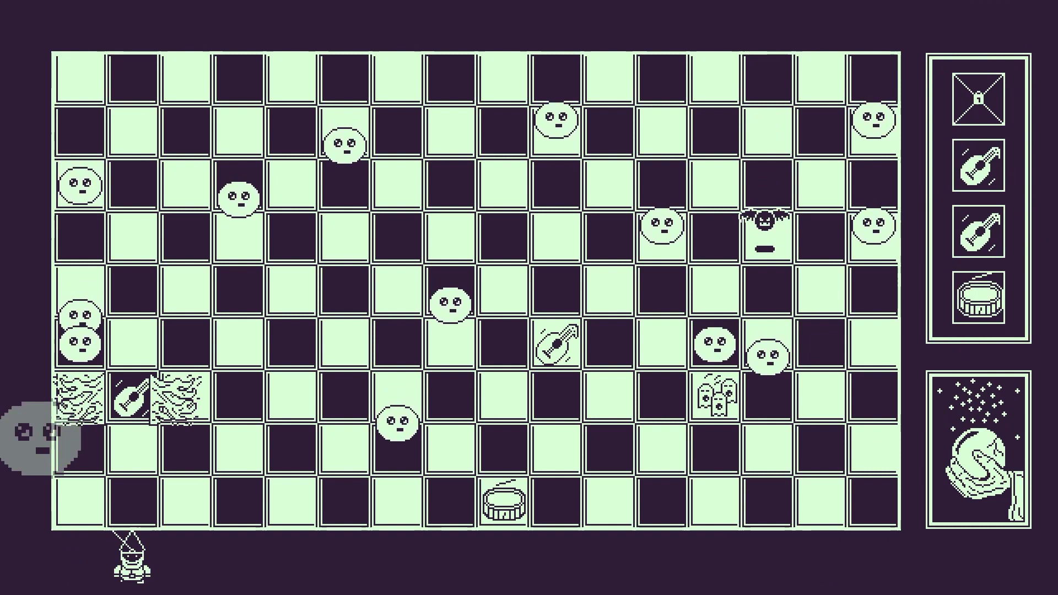
{"action": "key", "text": "Right"}
{"action": "key", "text": "Right"}
{"action": "key", "text": "space"}
{"action": "key", "text": "Right"}
{"action": "key", "text": "Right"}
{"action": "key", "text": "Right"}
{"action": "key", "text": "Right"}
{"action": "key", "text": "Right"}
{"action": "key", "text": "Right"}
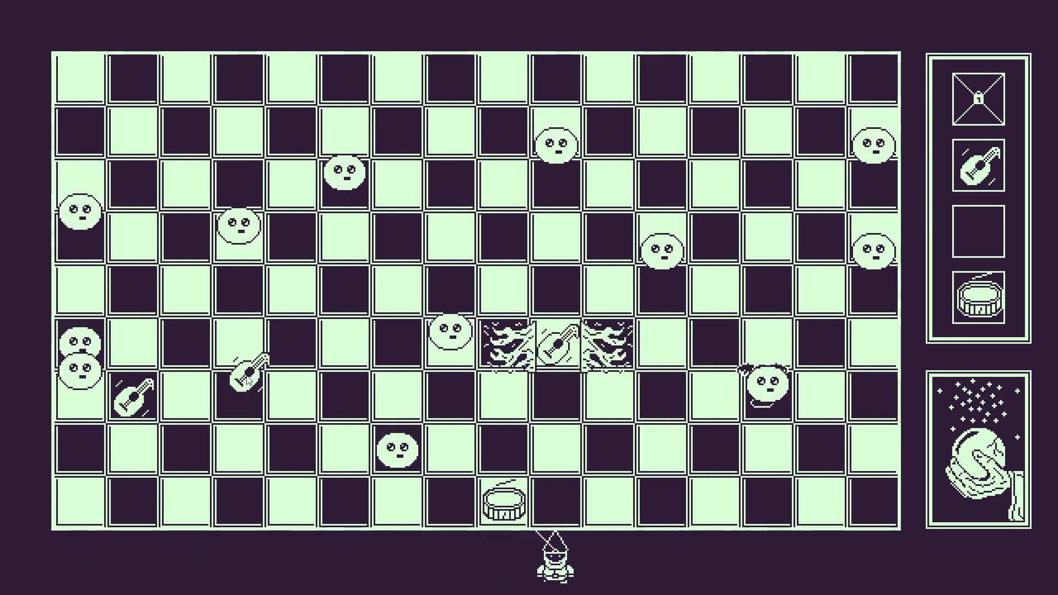
{"action": "key", "text": "Right"}
{"action": "key", "text": "Right"}
{"action": "key", "text": "Right"}
{"action": "key", "text": "Right"}
{"action": "key", "text": "Right"}
{"action": "key", "text": "Right"}
{"action": "key", "text": "Right"}
{"action": "key", "text": "Right"}
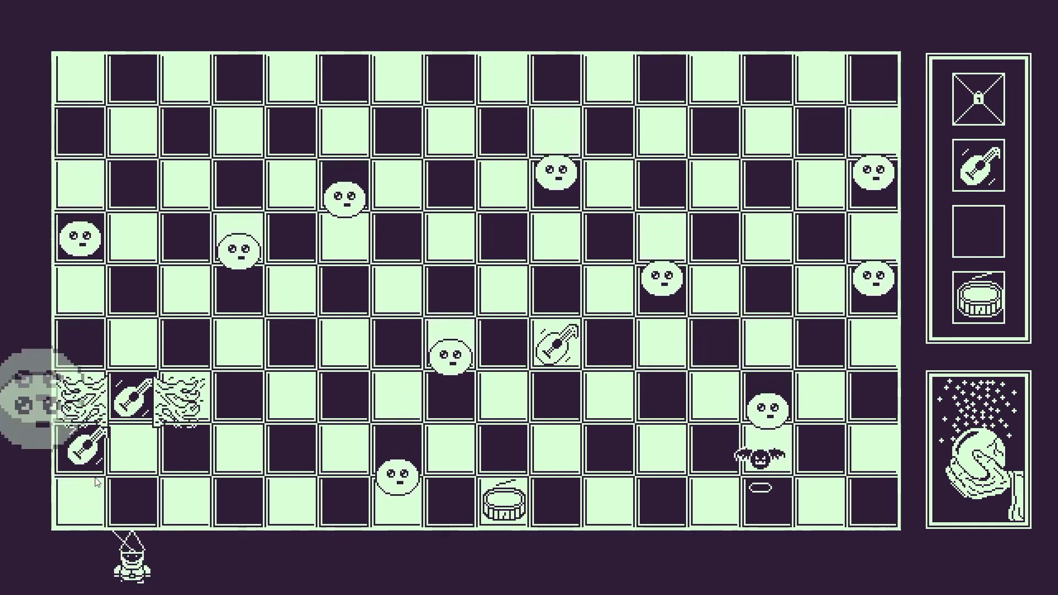
{"action": "key", "text": "Right"}
{"action": "key", "text": "Right"}
Step: Drop tambourines to complete matches, clearing monsters and stacking up ghostly choirs
{"action": "key", "text": "Right"}
{"action": "key", "text": "Right"}
{"action": "key", "text": "Right"}
{"action": "key", "text": "Right"}
{"action": "key", "text": "space"}
{"action": "key", "text": "Right"}
{"action": "key", "text": "Right"}
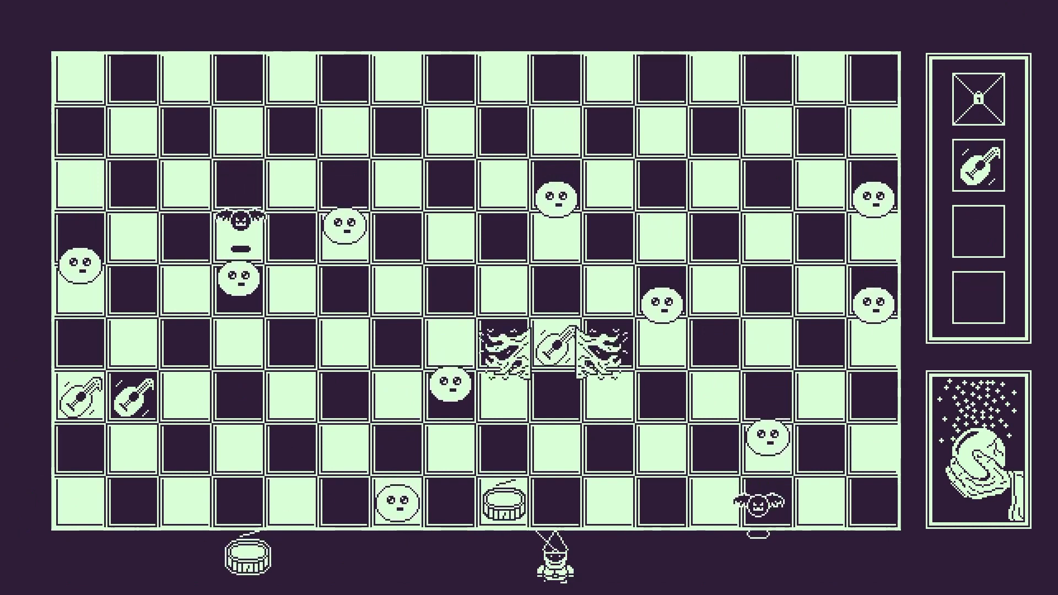
{"action": "key", "text": "Right"}
{"action": "key", "text": "Right"}
{"action": "key", "text": "Right"}
{"action": "key", "text": "Right"}
{"action": "key", "text": "Left"}
{"action": "key", "text": "Left"}
{"action": "key", "text": "Left"}
{"action": "key", "text": "space"}
{"action": "key", "text": "Right"}
{"action": "key", "text": "Right"}
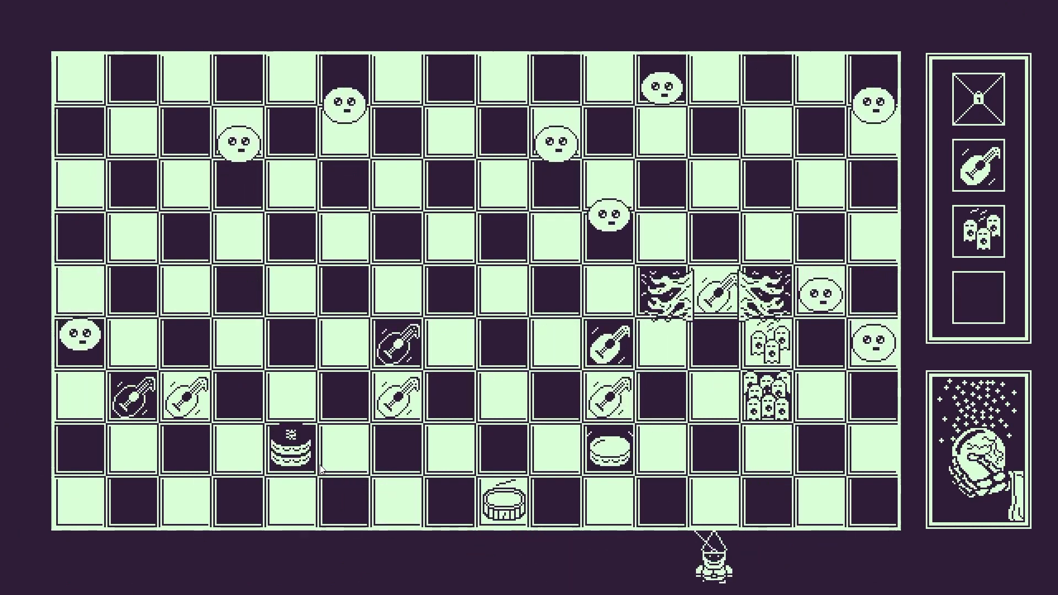
{"action": "key", "text": "Right"}
{"action": "key", "text": "Right"}
{"action": "key", "text": "Right"}
{"action": "key", "text": "Right"}
{"action": "key", "text": "Right"}
{"action": "key", "text": "Right"}
{"action": "key", "text": "Right"}
{"action": "key", "text": "Right"}
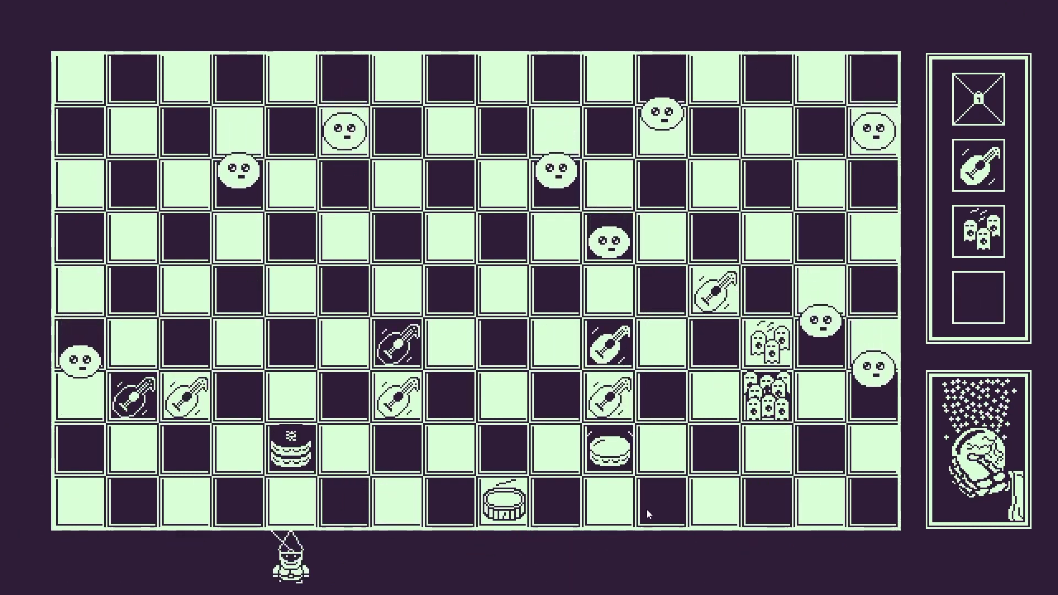
{"action": "key", "text": "Right"}
{"action": "key", "text": "Right"}
{"action": "key", "text": "Right"}
{"action": "key", "text": "Right"}
{"action": "key", "text": "Right"}
{"action": "key", "text": "Right"}
{"action": "key", "text": "Right"}
{"action": "key", "text": "Right"}
{"action": "key", "text": "Right"}
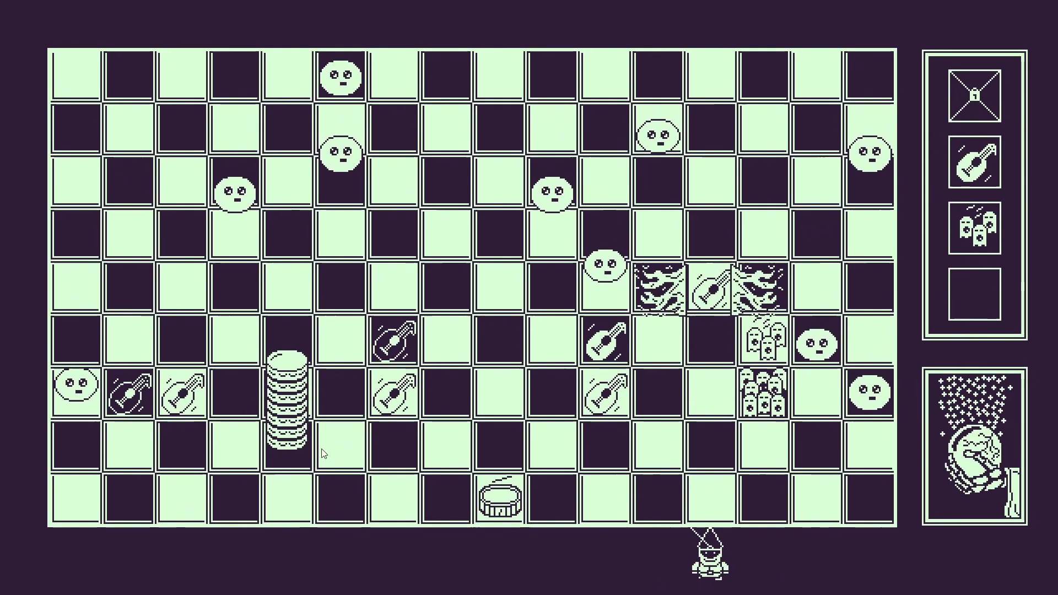
{"action": "key", "text": "Right"}
{"action": "key", "text": "Right"}
{"action": "key", "text": "Right"}
{"action": "key", "text": "Right"}
{"action": "key", "text": "Right"}
{"action": "key", "text": "Right"}
{"action": "key", "text": "Right"}
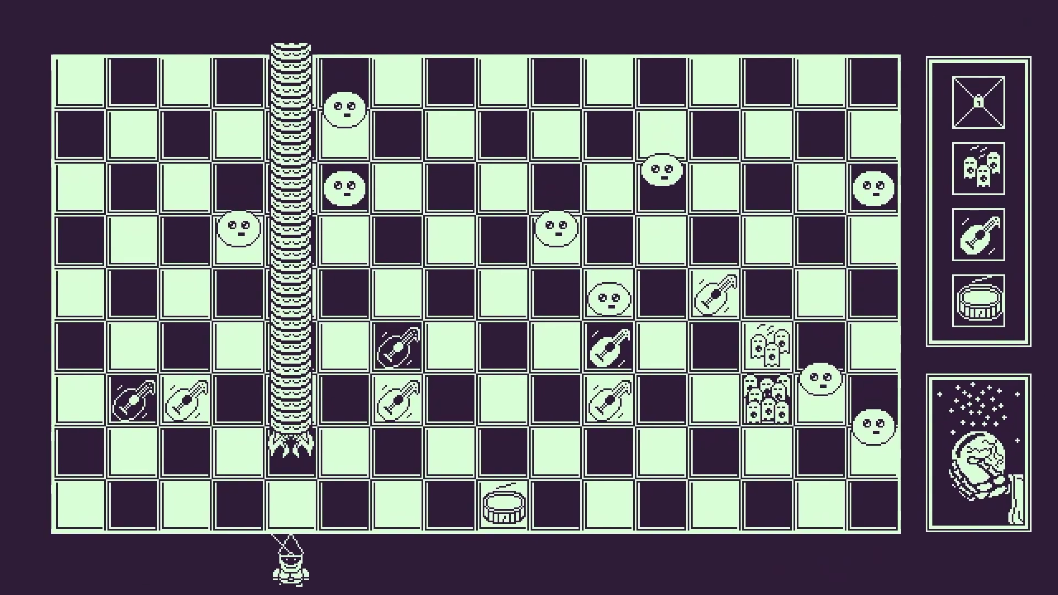
{"action": "key", "text": "Right"}
{"action": "key", "text": "Right"}
{"action": "key", "text": "Right"}
{"action": "key", "text": "Right"}
{"action": "key", "text": "Right"}
{"action": "key", "text": "Right"}
{"action": "key", "text": "Right"}
{"action": "key", "text": "Right"}
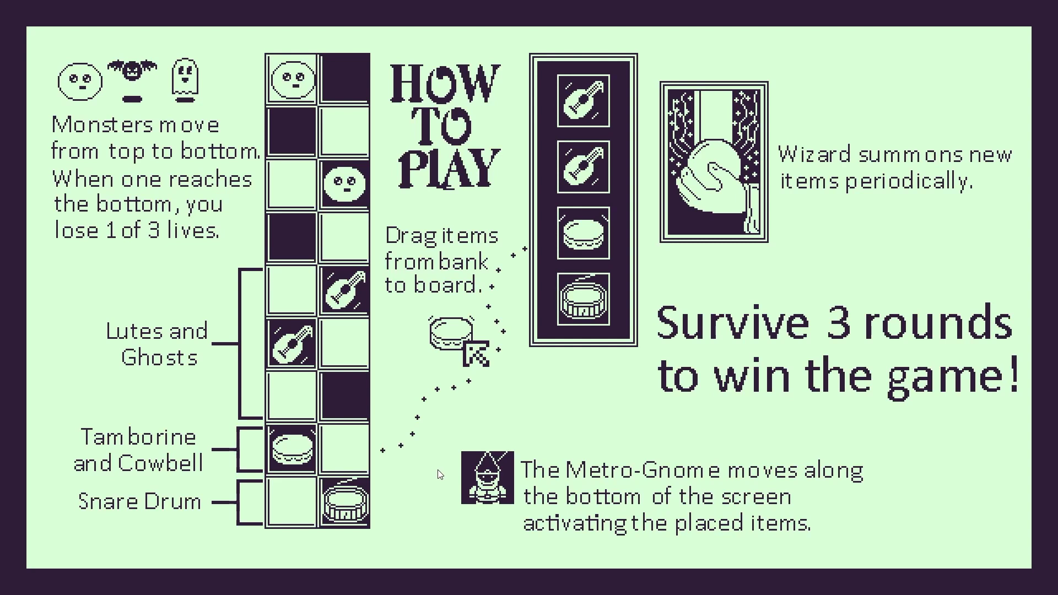
Step: Close the How to Play screen and begin a new round with fresh lute and drum slots
{"action": "left_click", "coordinate": [438, 469]}
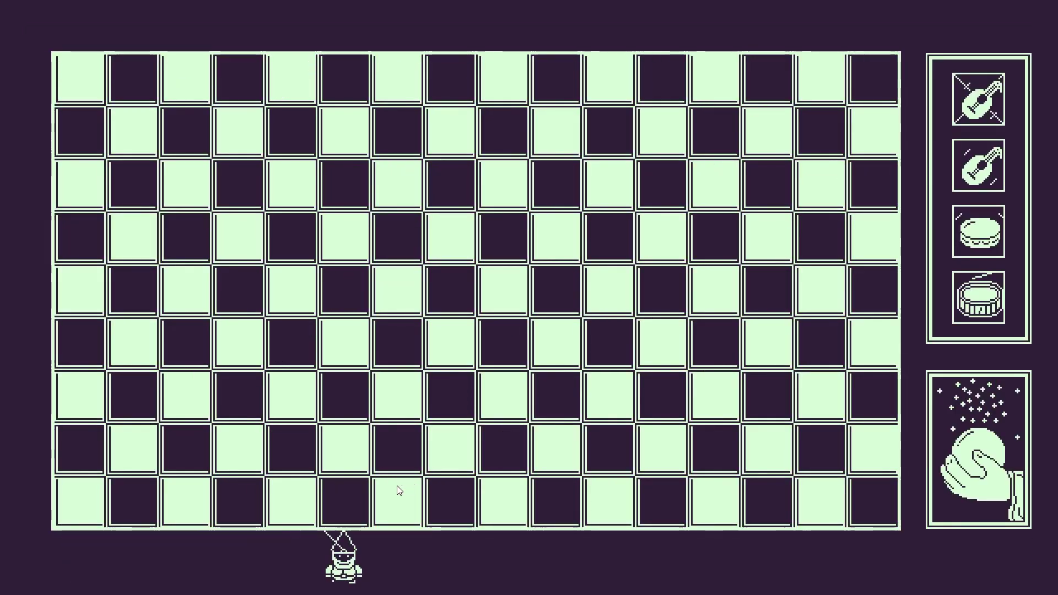
{"action": "key", "text": "Right"}
{"action": "key", "text": "Right"}
{"action": "key", "text": "Right"}
{"action": "key", "text": "Right"}
{"action": "key", "text": "Right"}
{"action": "key", "text": "Right"}
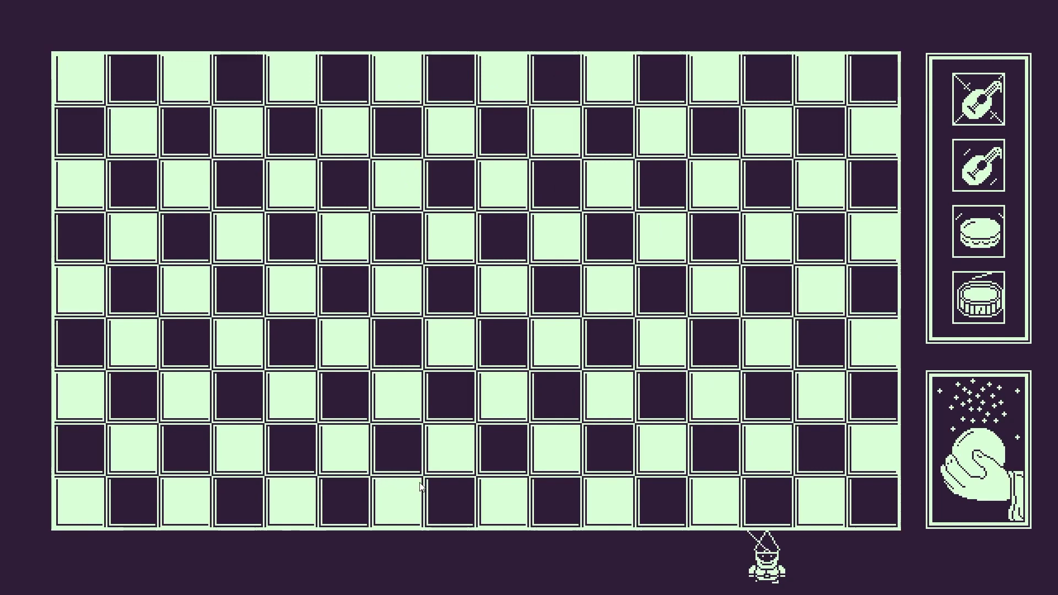
{"action": "key", "text": "Right"}
{"action": "key", "text": "Right"}
{"action": "key", "text": "Right"}
{"action": "key", "text": "Right"}
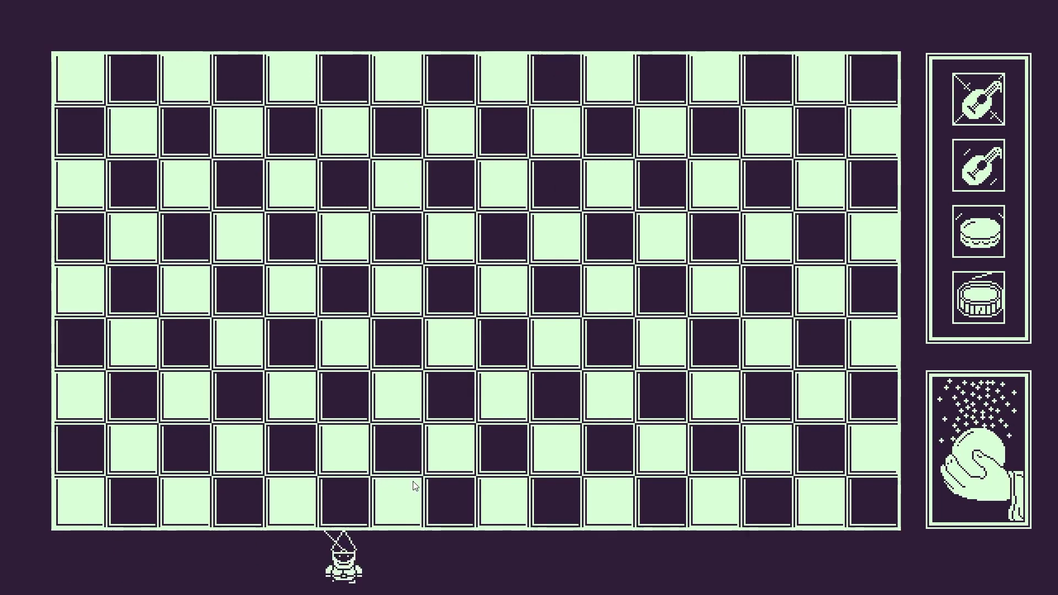
{"action": "key", "text": "Right"}
{"action": "key", "text": "Right"}
{"action": "key", "text": "Right"}
{"action": "key", "text": "Right"}
{"action": "key", "text": "Right"}
{"action": "key", "text": "Right"}
{"action": "key", "text": "Right"}
{"action": "key", "text": "Right"}
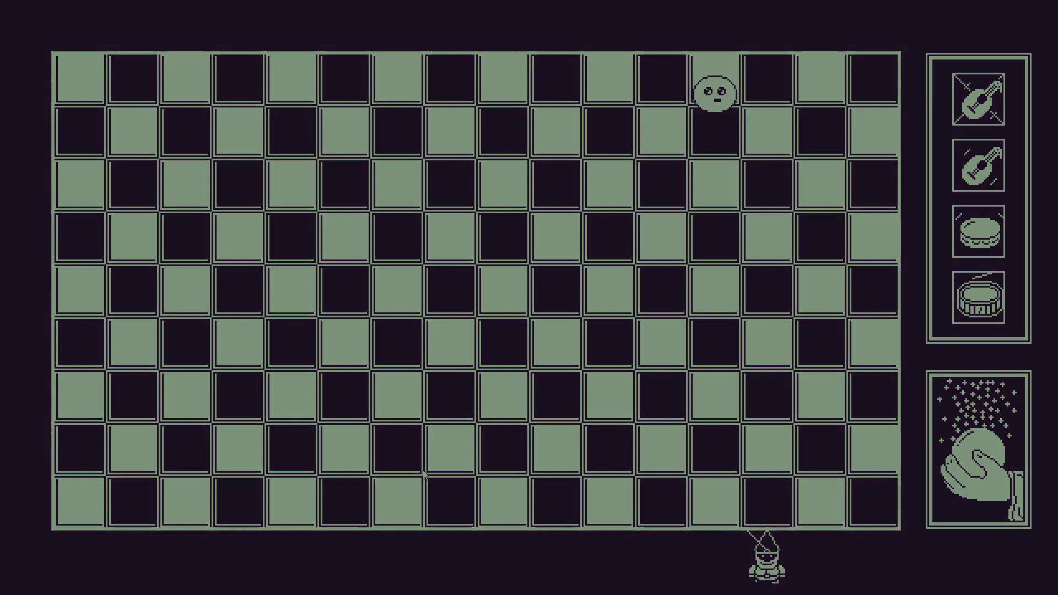